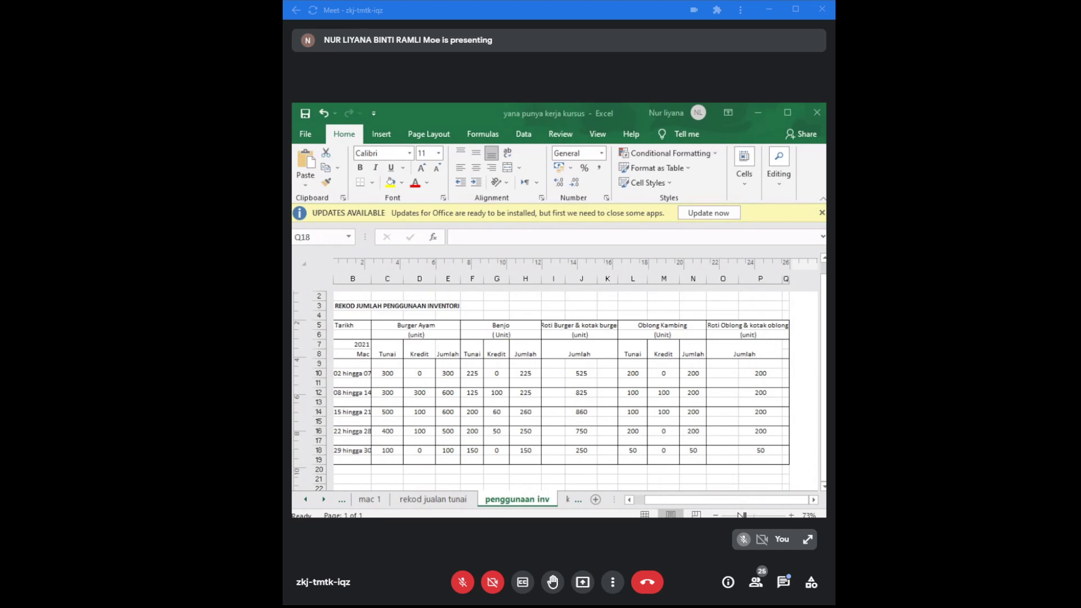
# Step: Open the kad inv sheet and view the Roti Burger stock card
pyautogui.moveTo(744, 515); pyautogui.dragTo(743, 515)
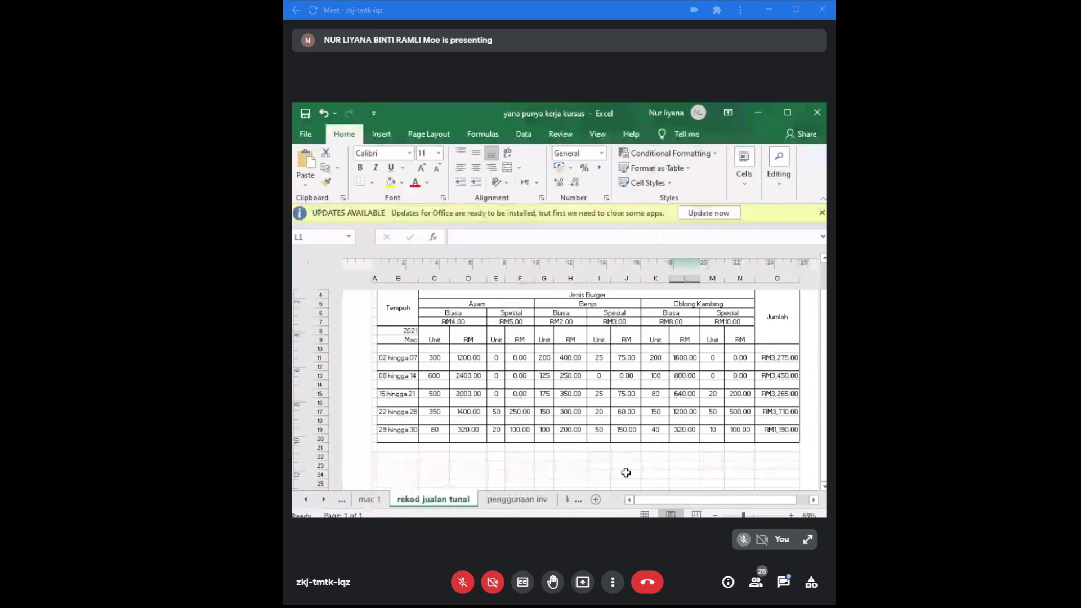
pyautogui.click(535, 503)
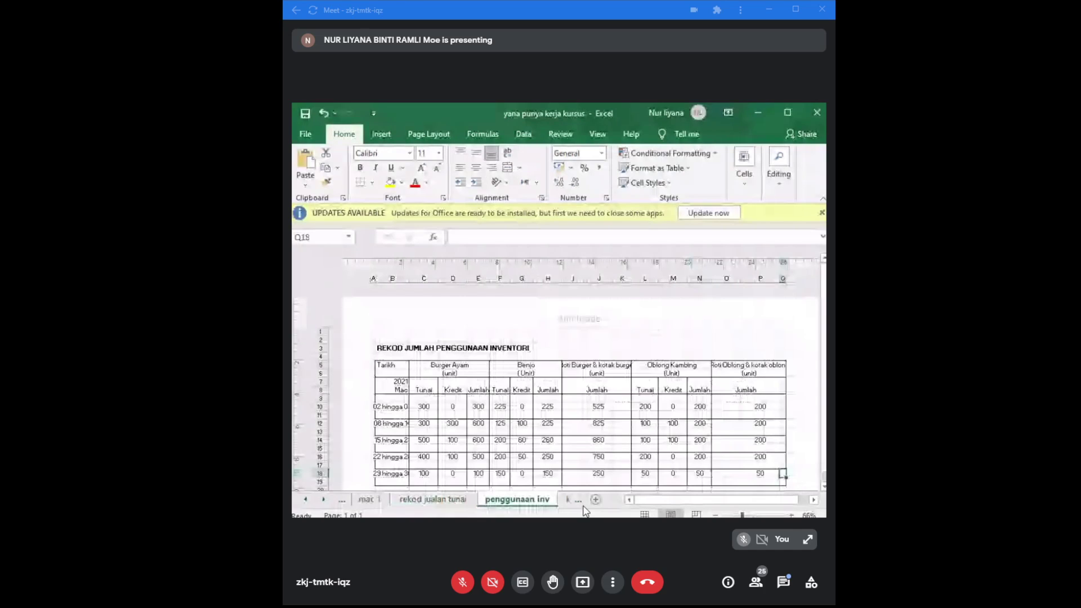
pyautogui.click(570, 501)
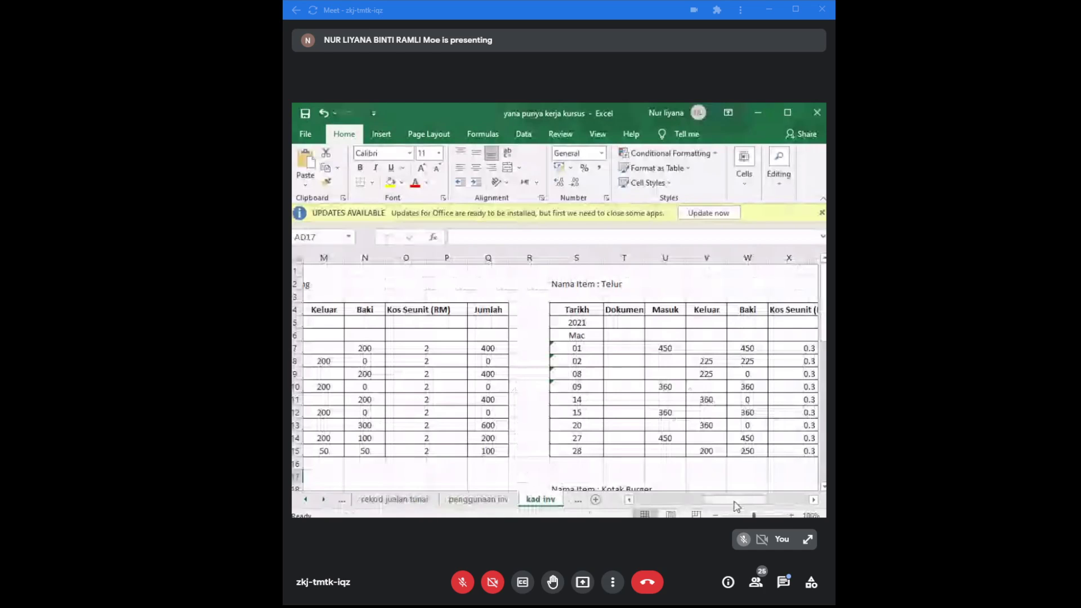
pyautogui.moveTo(735, 502); pyautogui.dragTo(637, 488)
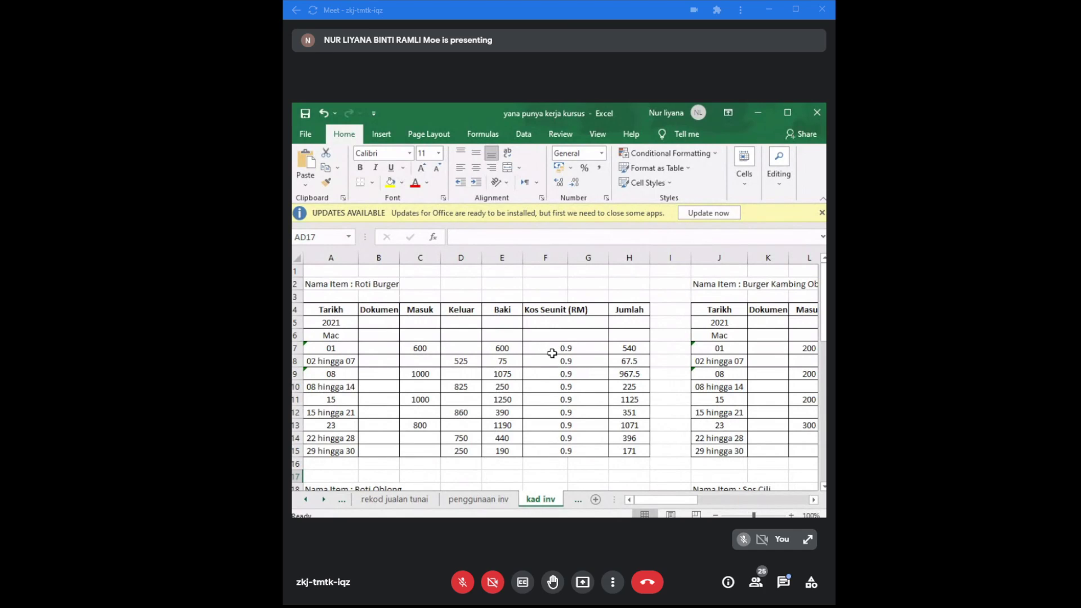
# Step: Examine the supplier details and item price list on Sheet1
pyautogui.click(305, 501)
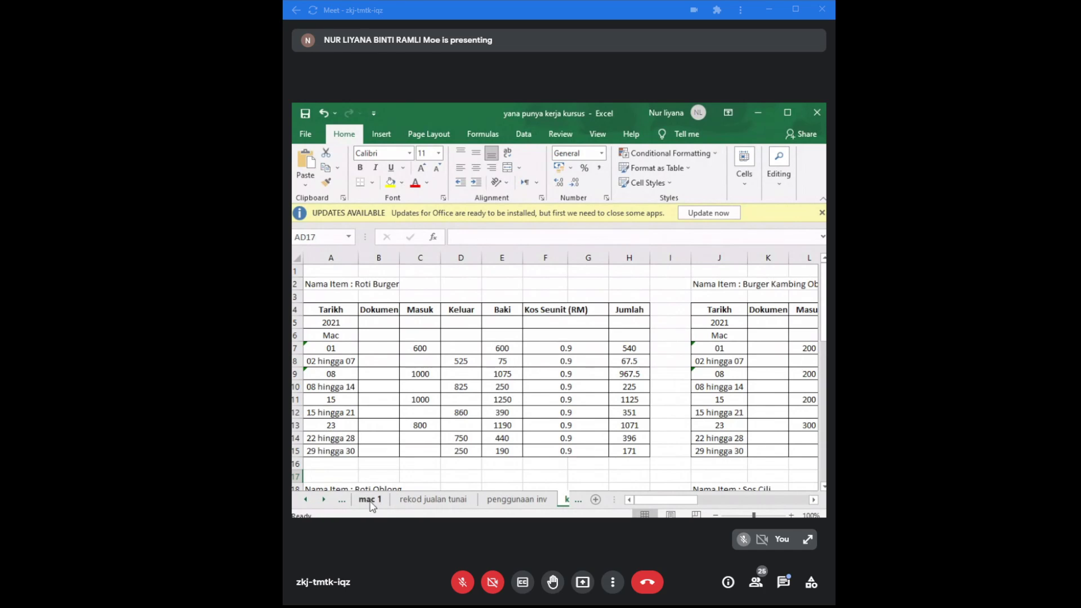
pyautogui.click(306, 500)
pyautogui.click(306, 501)
pyautogui.click(306, 501)
pyautogui.click(441, 501)
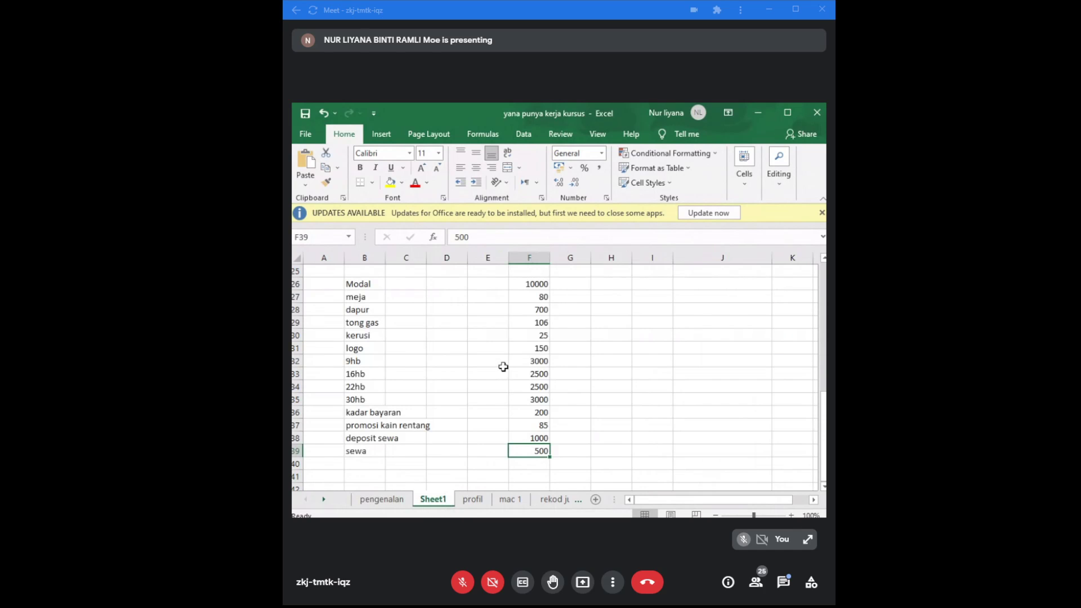
pyautogui.scroll(8, 502, 367)
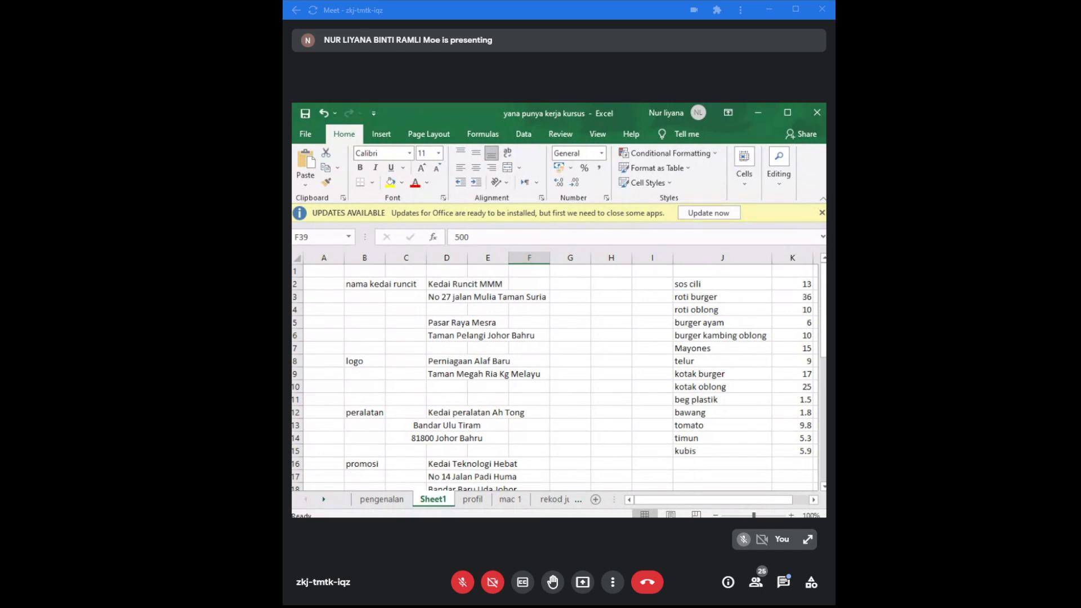
# Step: Return to the Roti Burger card on the kad inv sheet by way of the penggunaan inv sheet
pyautogui.click(557, 505)
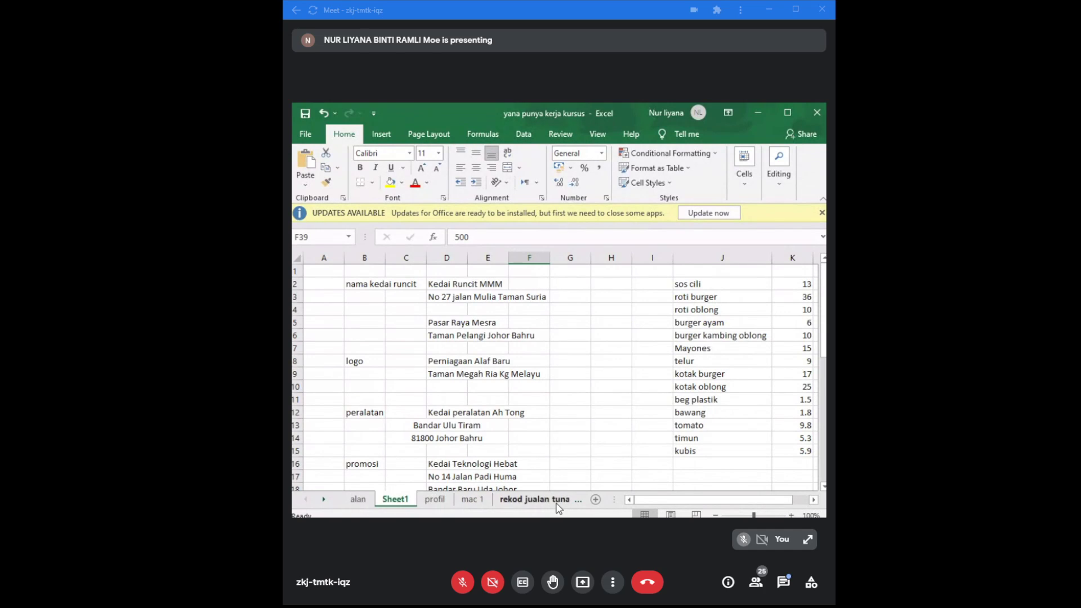
pyautogui.click(557, 502)
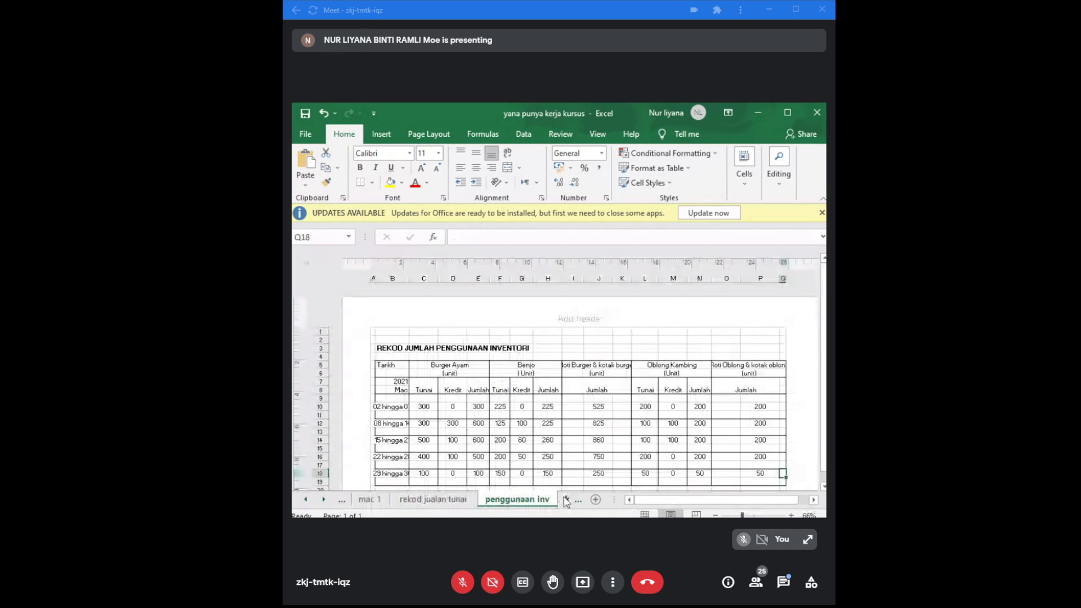
pyautogui.click(568, 500)
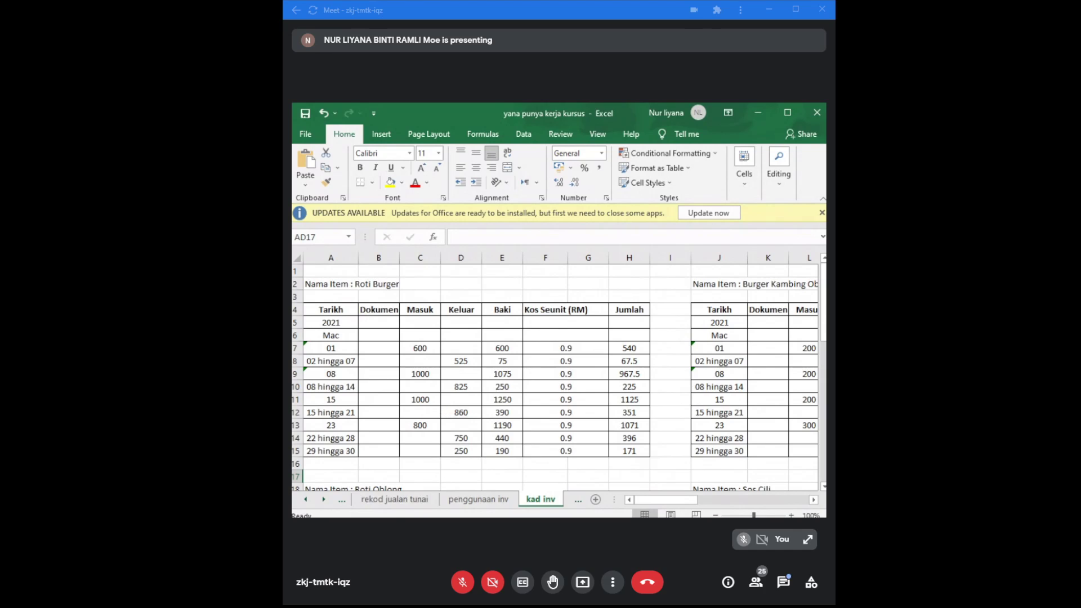
# Step: On the mac 1 sheet, highlight the Roti Burger unit price in cell V19 of the 1 Mac 2021 invoice with yellow fill
pyautogui.click(307, 500)
pyautogui.click(306, 500)
pyautogui.click(307, 500)
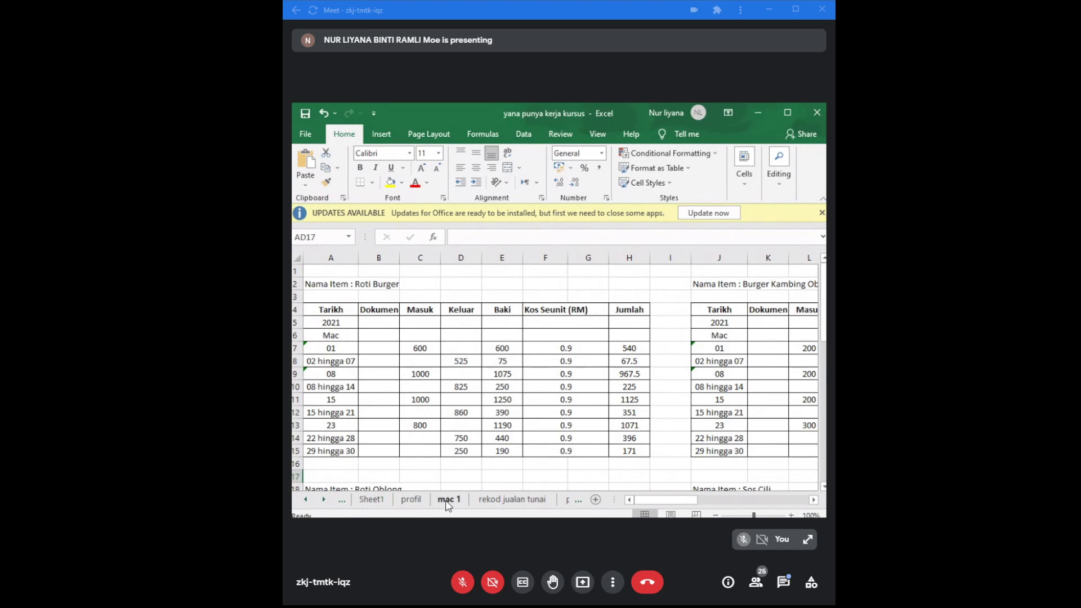
pyautogui.click(449, 499)
pyautogui.click(814, 500)
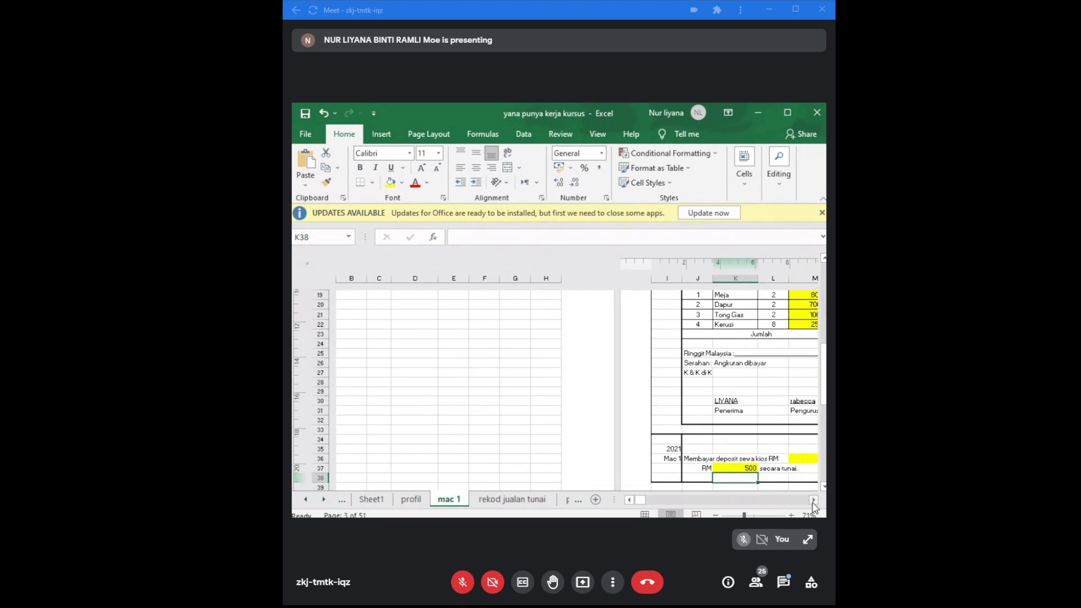
pyautogui.hscroll(15, 813, 500)
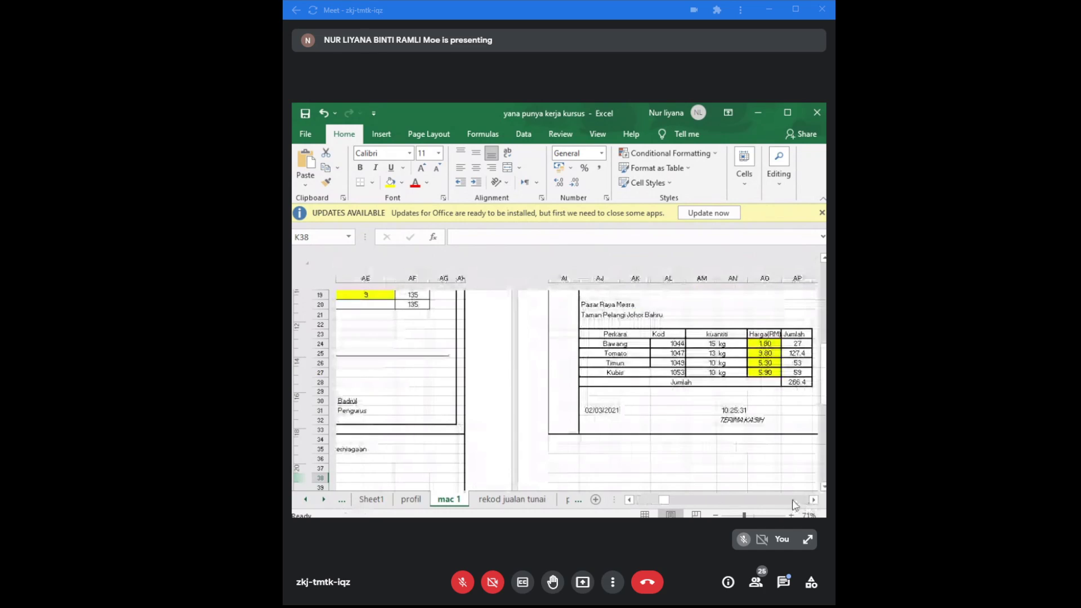
pyautogui.click(630, 503)
pyautogui.hscroll(-9, 632, 508)
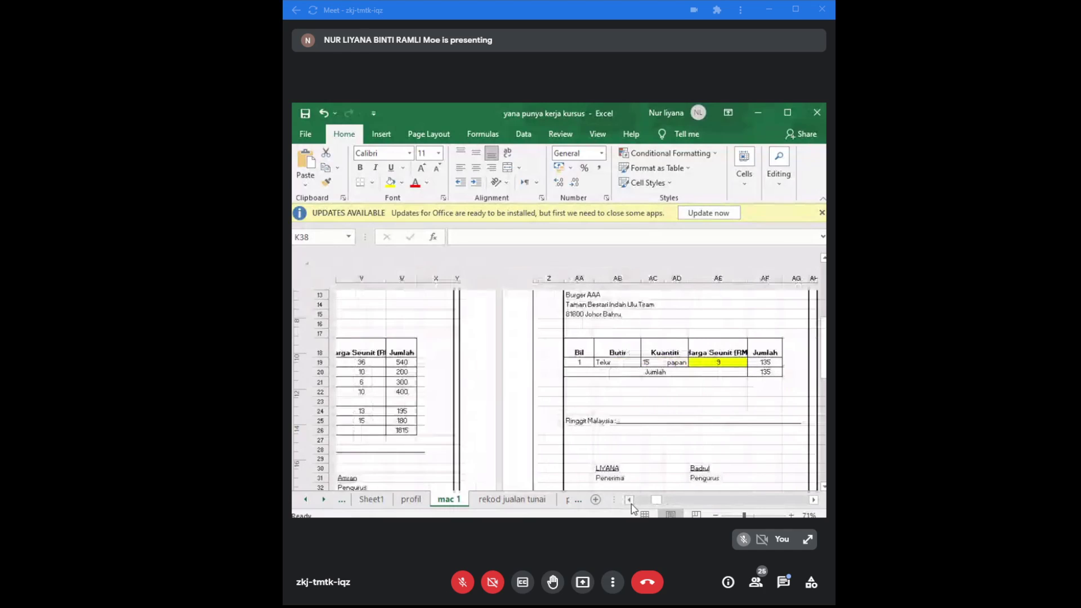
pyautogui.hscroll(-1, 631, 508)
pyautogui.scroll(1, 613, 471)
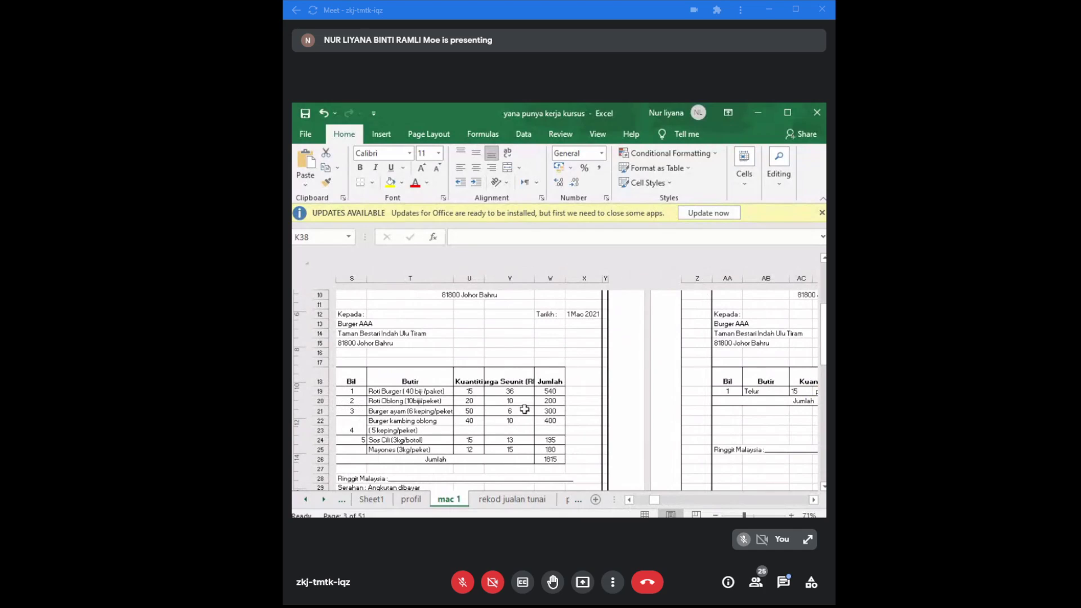
pyautogui.click(504, 392)
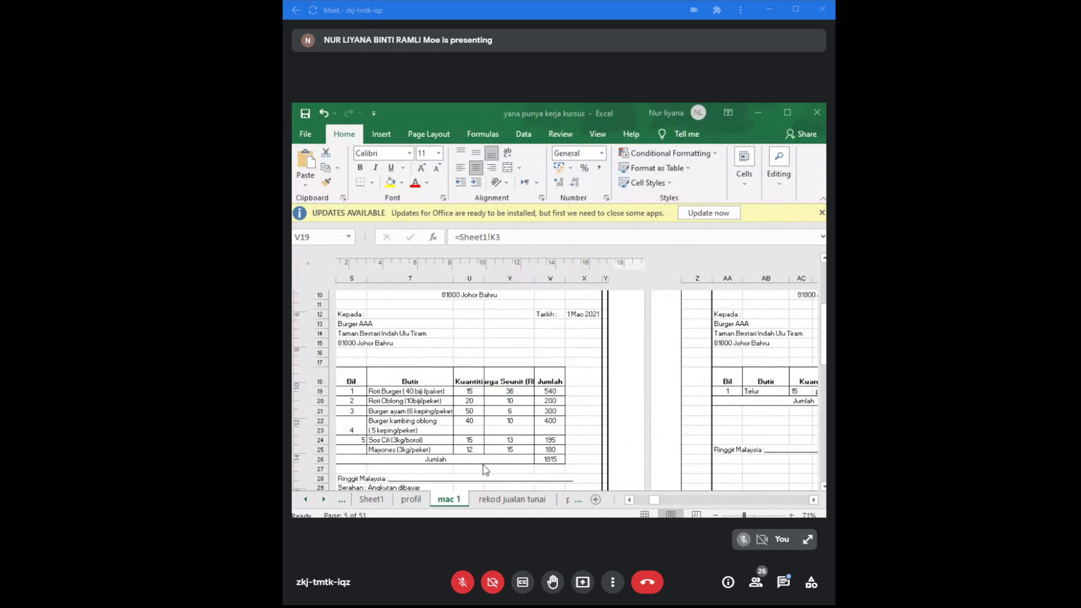
pyautogui.click(510, 392)
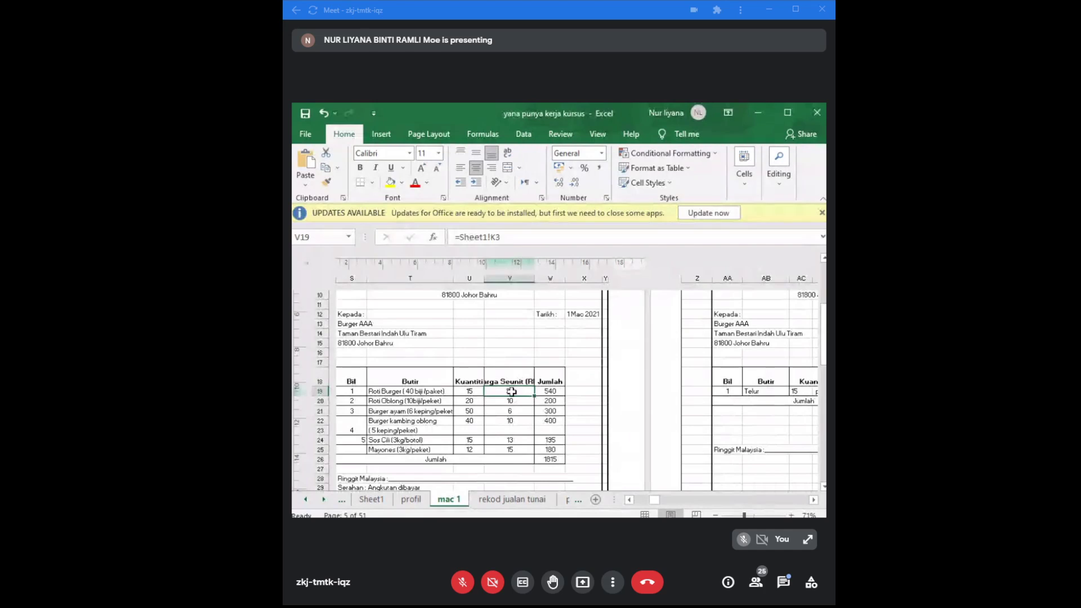
pyautogui.click(390, 184)
# Step: On the kad inv sheet, enter INVOIS as the Dokumen for the 01 Mac row of the Roti Burger card
pyautogui.click(565, 501)
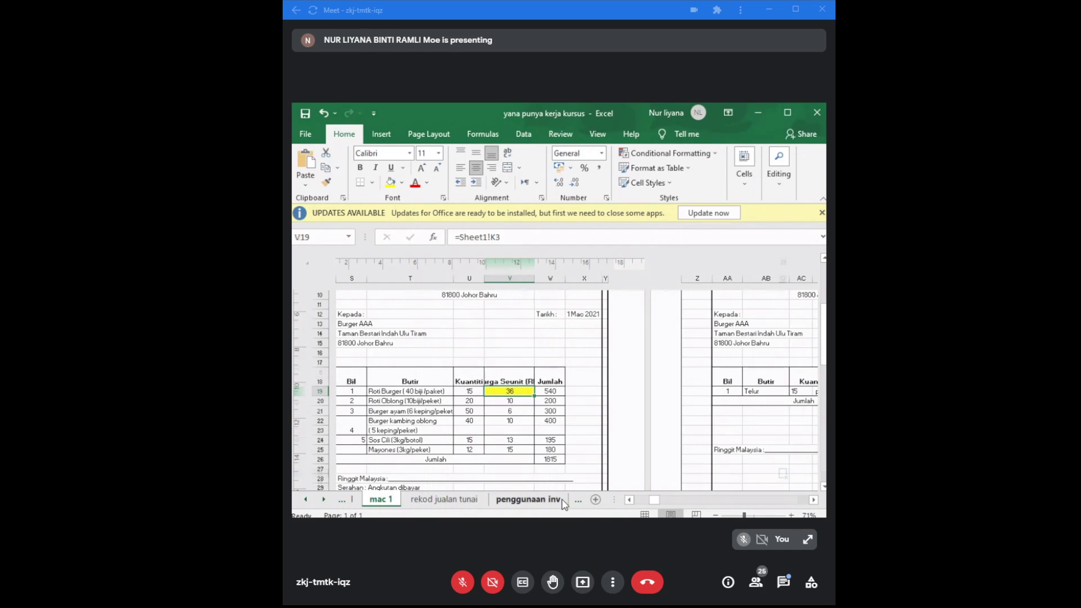
pyautogui.click(565, 501)
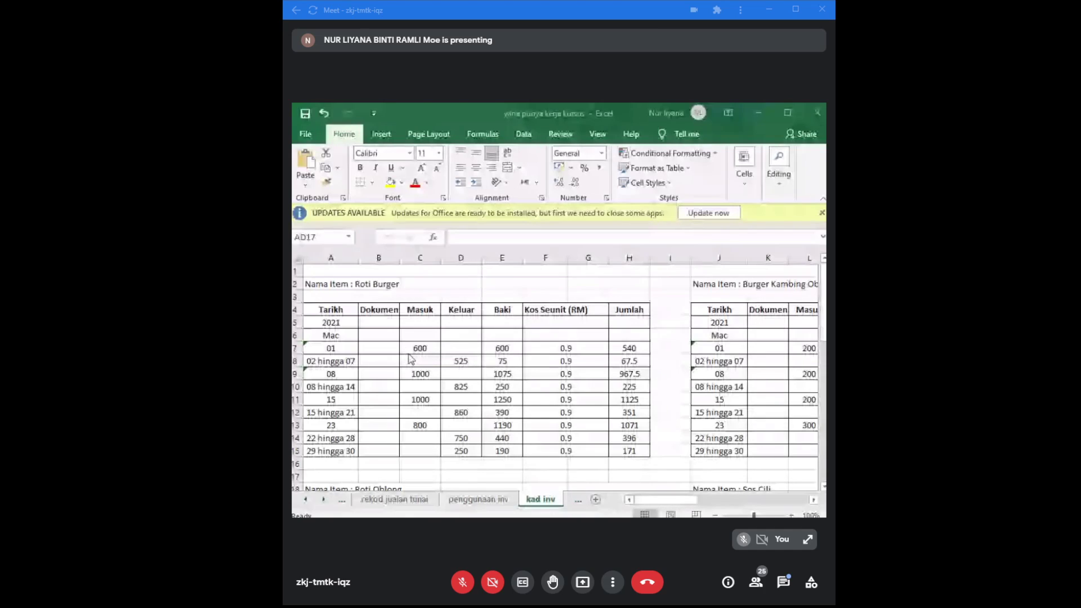
pyautogui.click(381, 347)
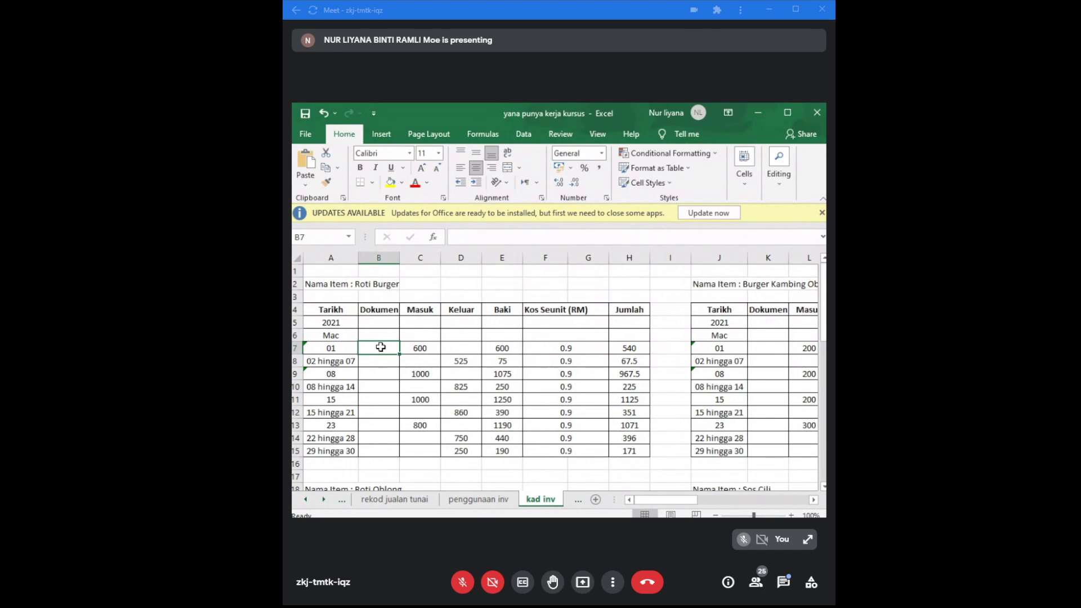
pyautogui.write('I')
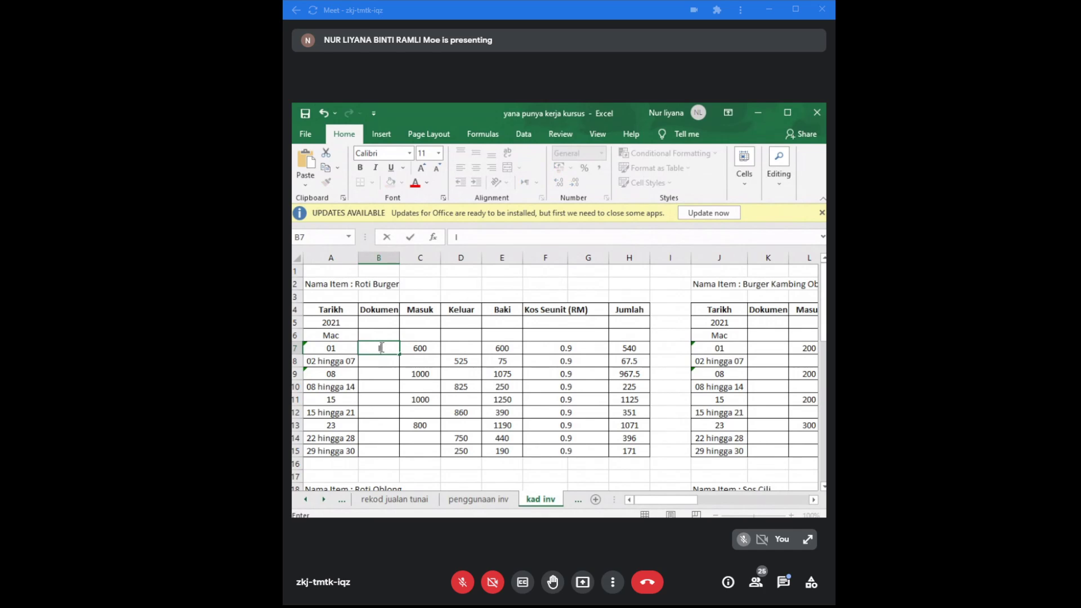
pyautogui.write('NVOI')
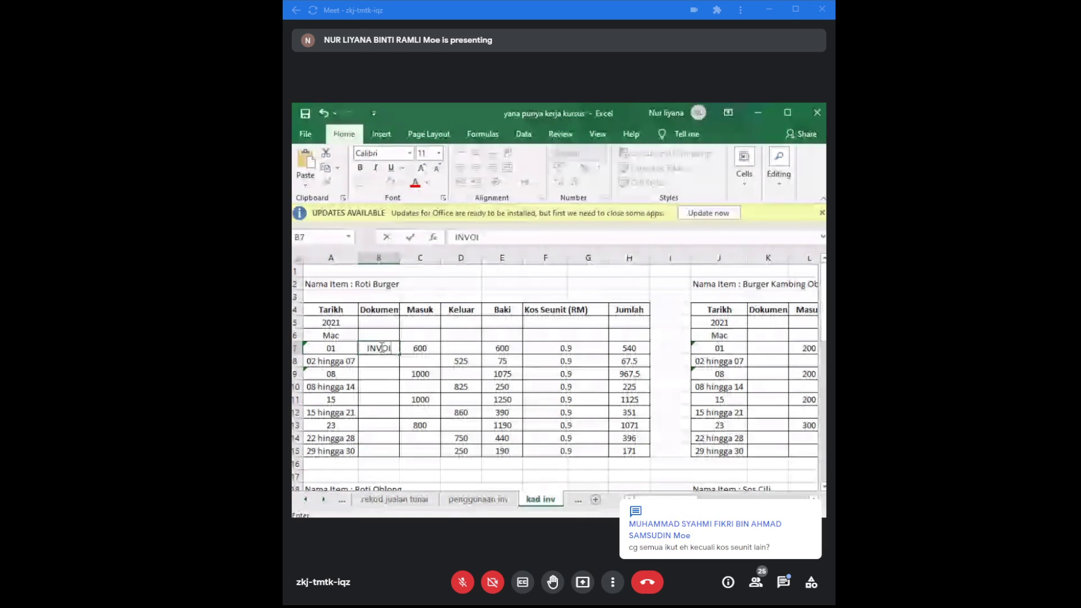
pyautogui.write('S')
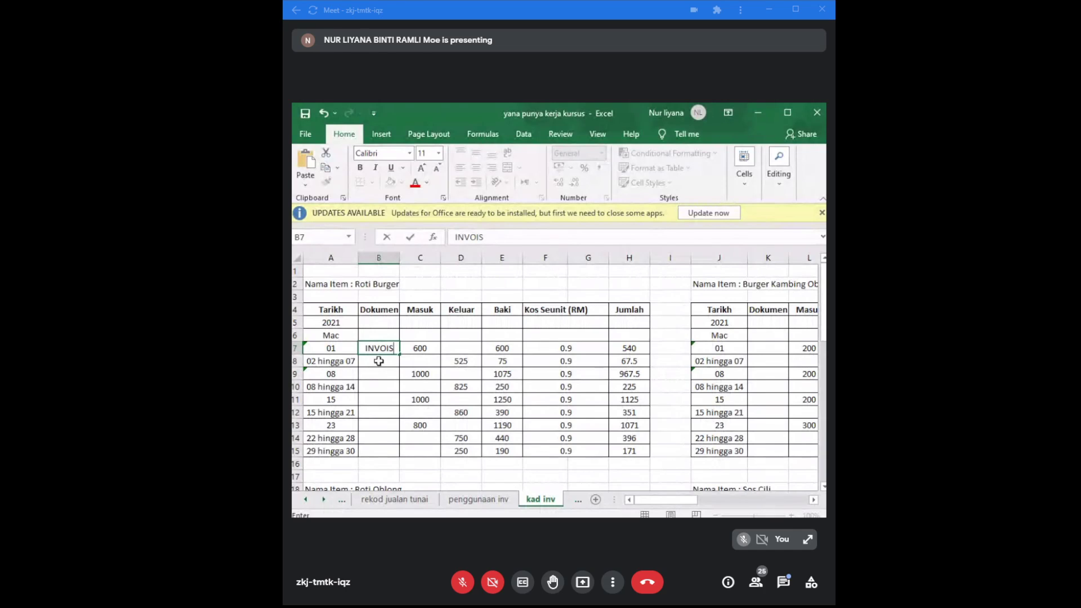
# Step: Fill in the Roti Burger card's Dokumen column with MEMO for 02 hingga 07 and INVOIS ASAL for 08
pyautogui.click(379, 361)
pyautogui.write('Mem')
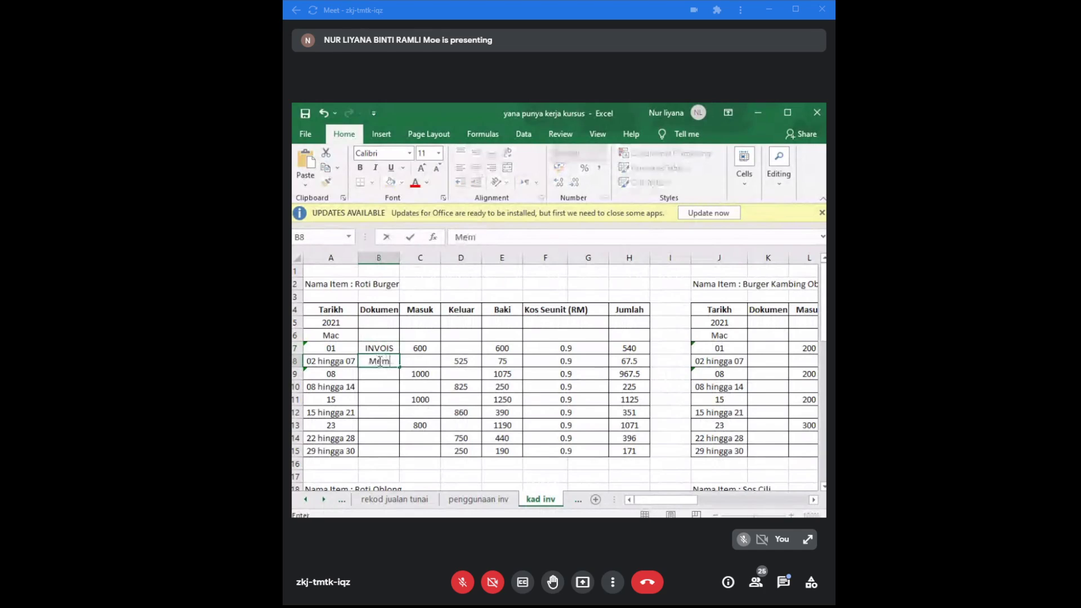
pyautogui.press('BackSpace')
pyautogui.press('BackSpace')
pyautogui.write('EMO')
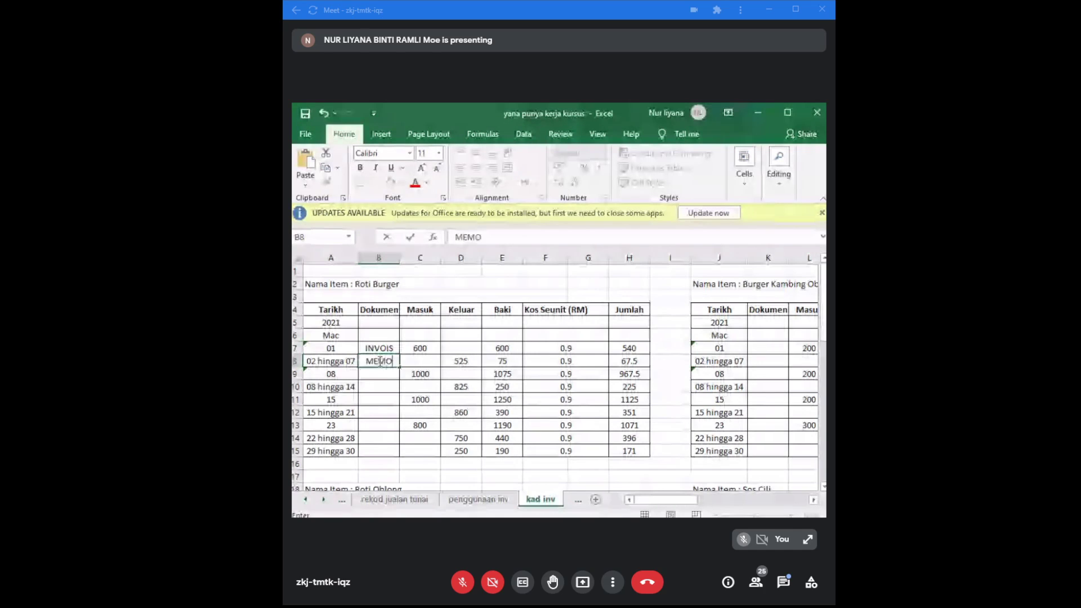
pyautogui.press('Return')
pyautogui.write('INVOIS')
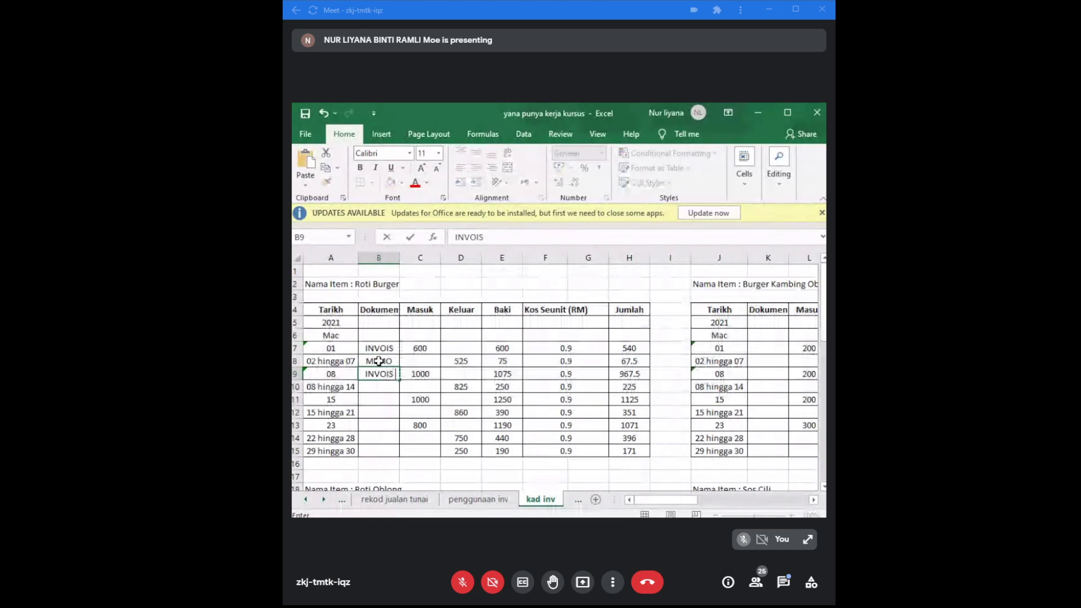
pyautogui.write(' ASAL')
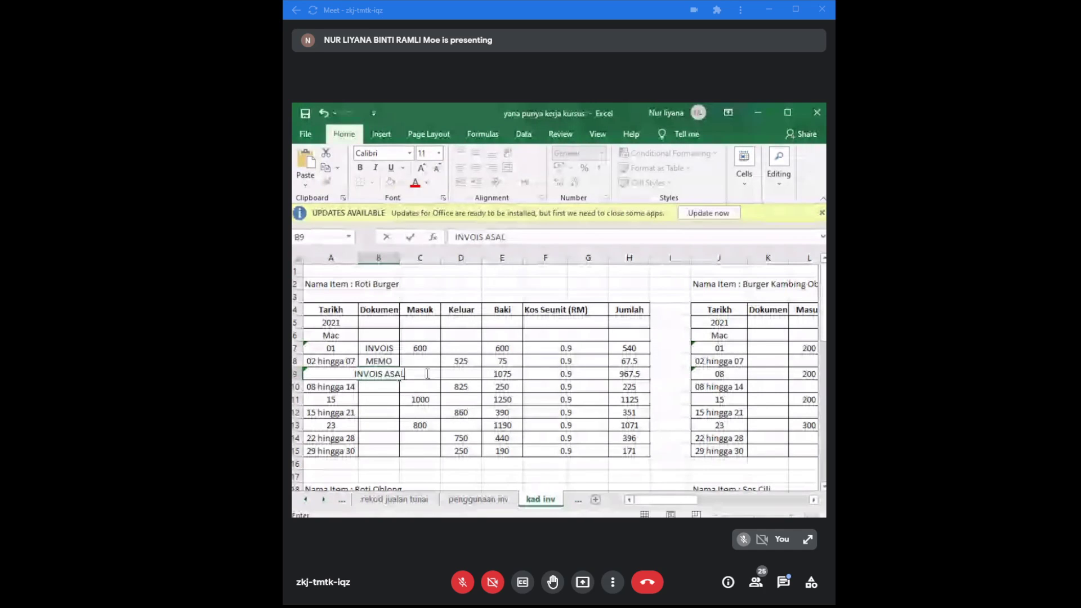
pyautogui.click(393, 337)
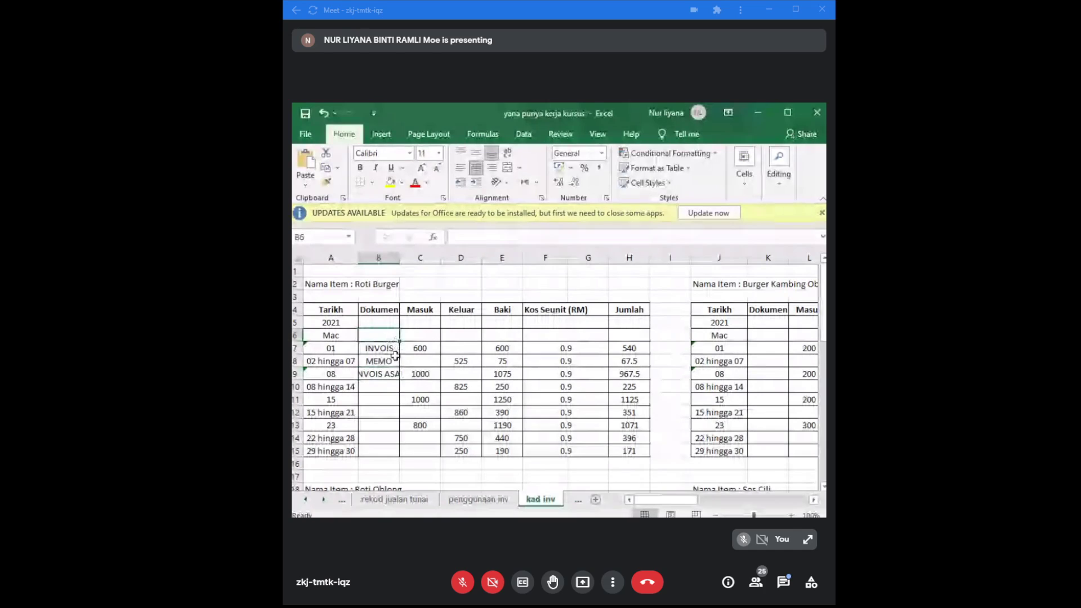
# Step: Widen the Dokumen column slightly and change the 01 Mac document entry in B7 to INVOIS ASAL
pyautogui.moveTo(400, 258); pyautogui.dragTo(409, 258)
pyautogui.click(394, 345)
pyautogui.click(480, 237)
pyautogui.write('ASAL')
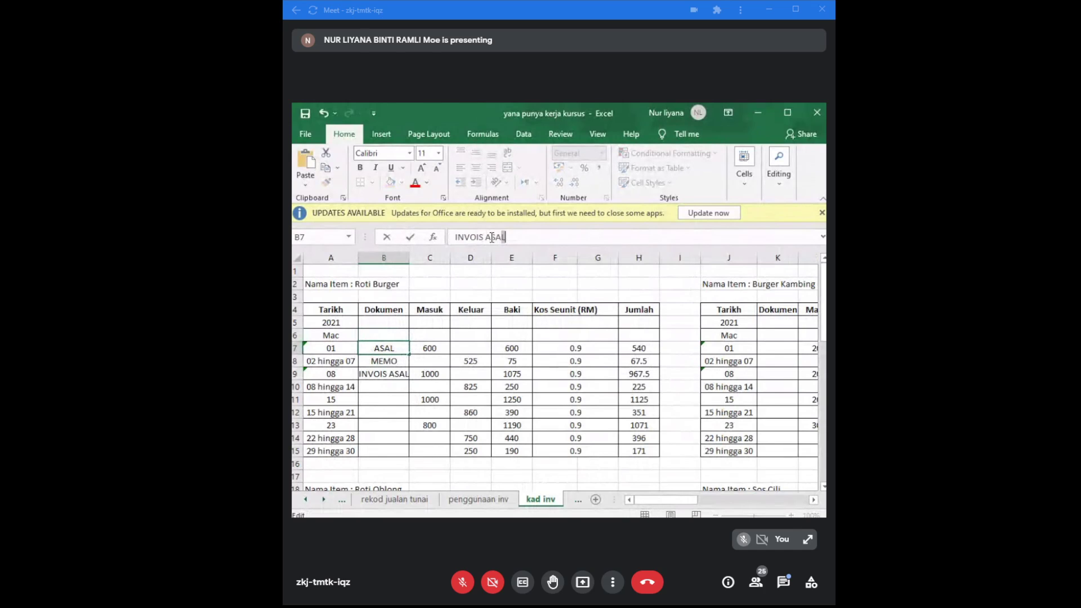
# Step: Fill in the Dokumen cells with MEMO for 08 hingga 14, INVOIS ASAL for 15, and MEMO for 15 hingga 21
pyautogui.click(388, 387)
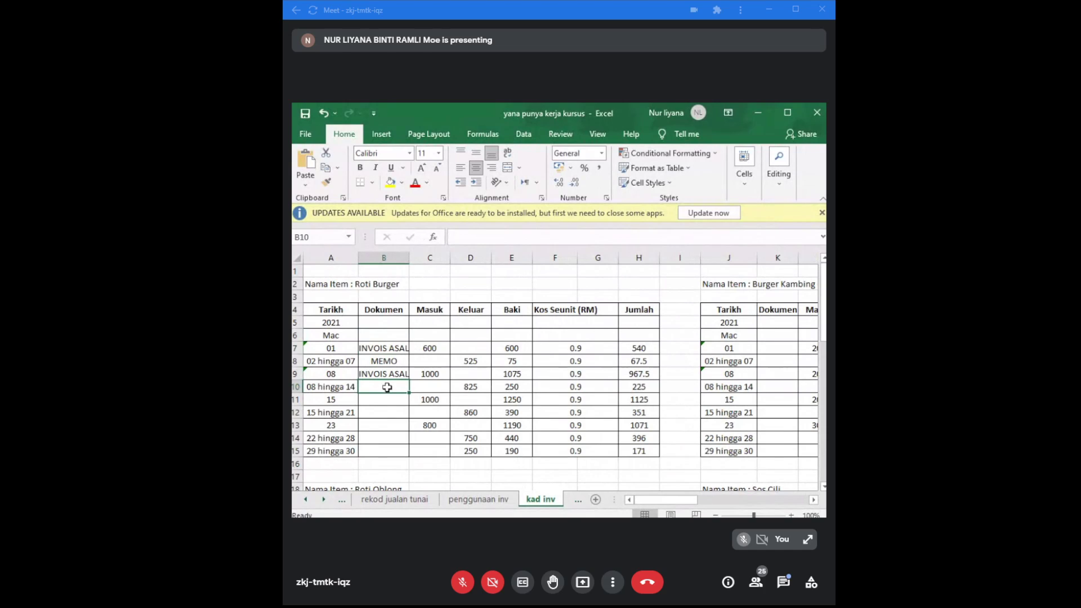
pyautogui.write('MEMO')
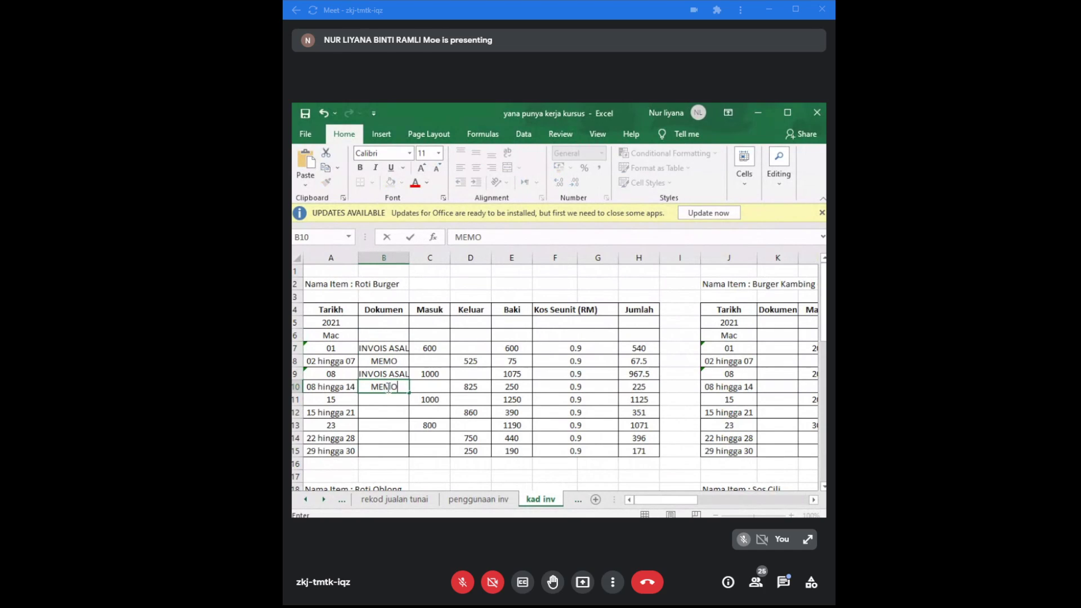
pyautogui.press('Return')
pyautogui.write('IN')
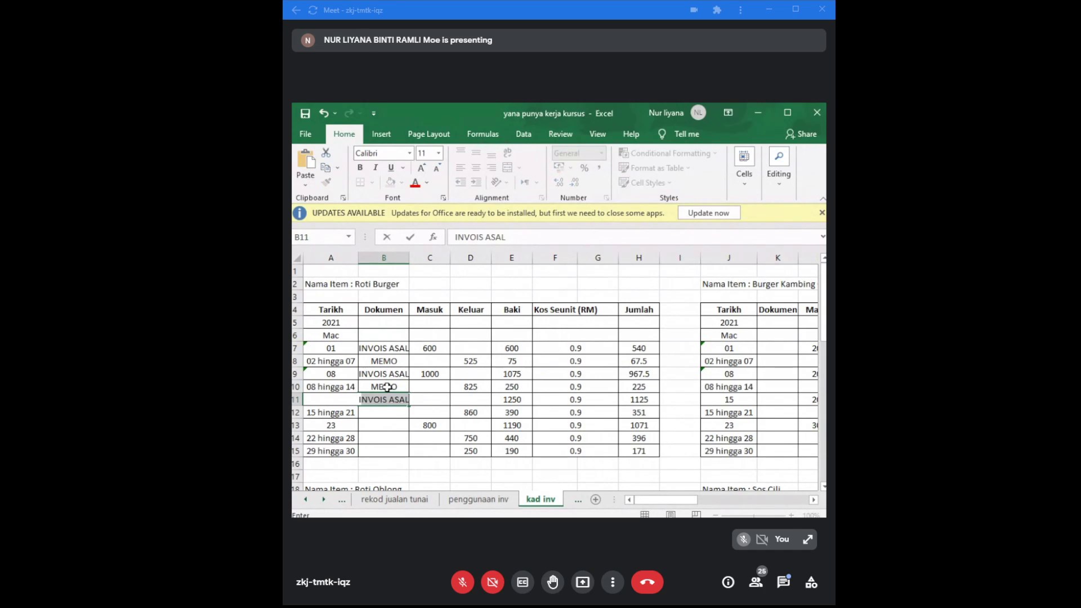
pyautogui.write('VOIS')
pyautogui.press('Return')
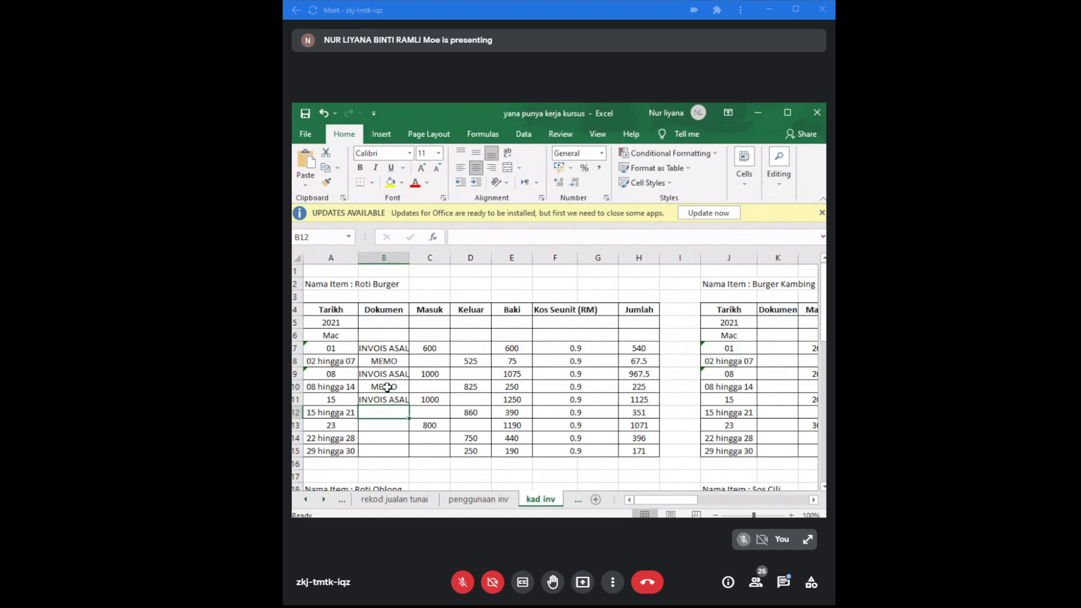
pyautogui.write('MEMO')
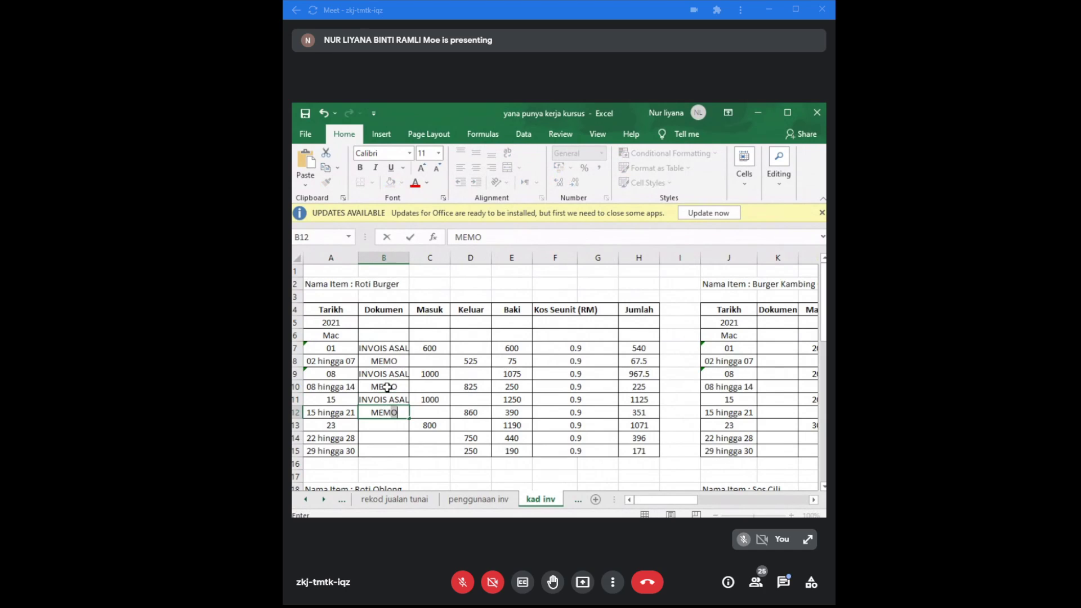
pyautogui.press('Return')
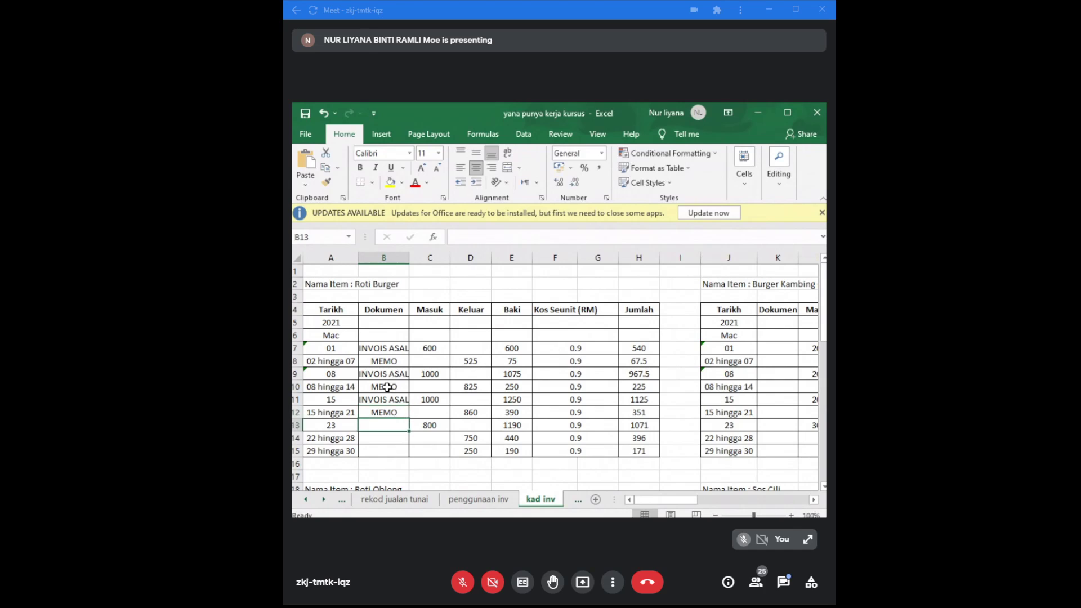
# Step: Complete the Roti Burger card's Dokumen column with INVOIS ASAL for 23 and MEMO for 22 hingga 28 and 29 hingga 30
pyautogui.write('INVOIS ASAL')
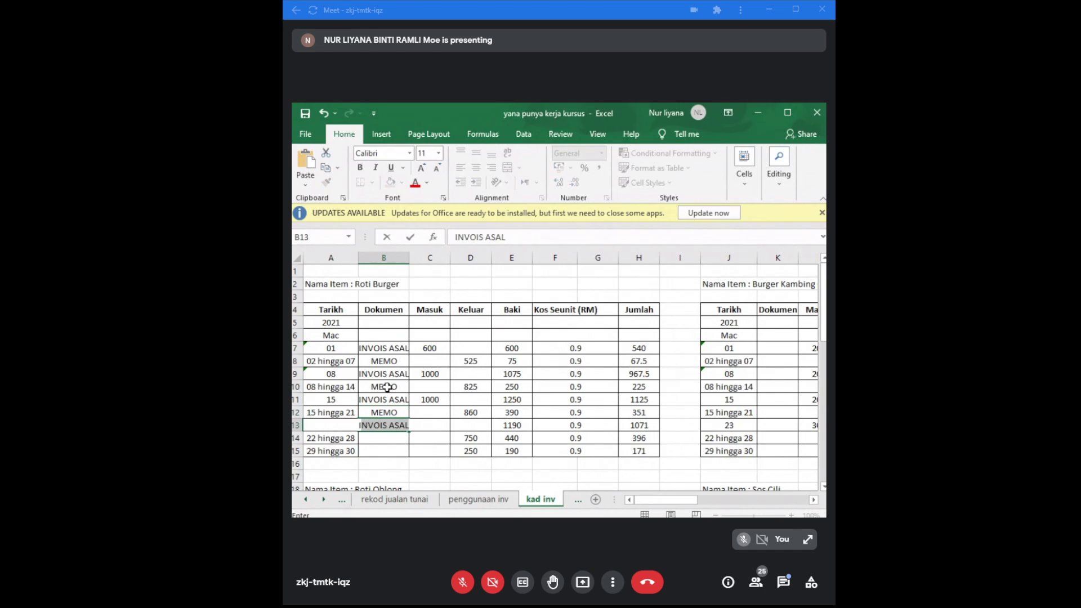
pyautogui.press('Return')
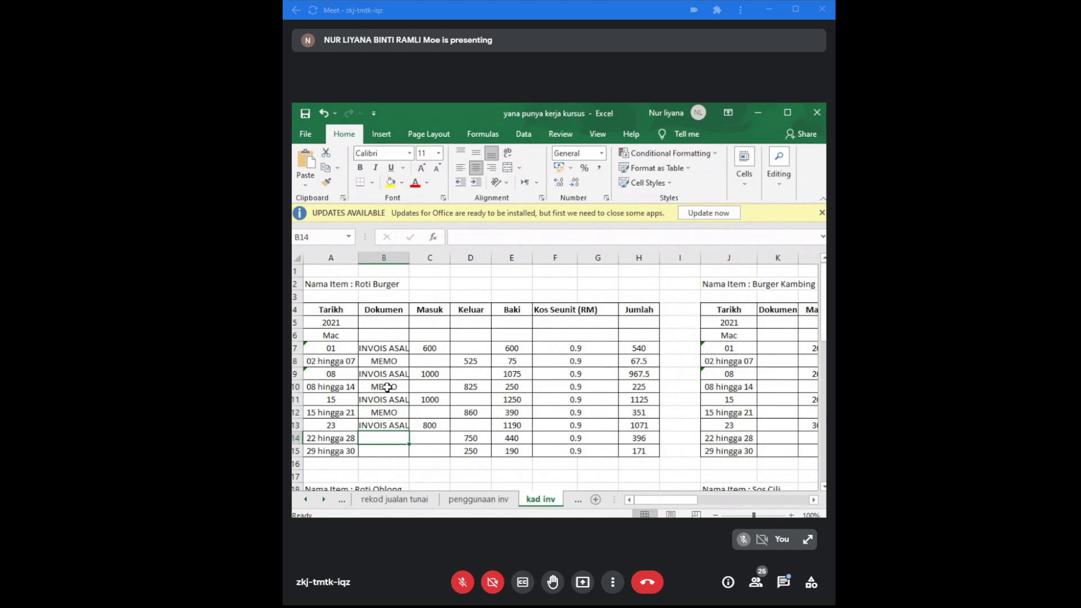
pyautogui.write('M')
pyautogui.press('BackSpace')
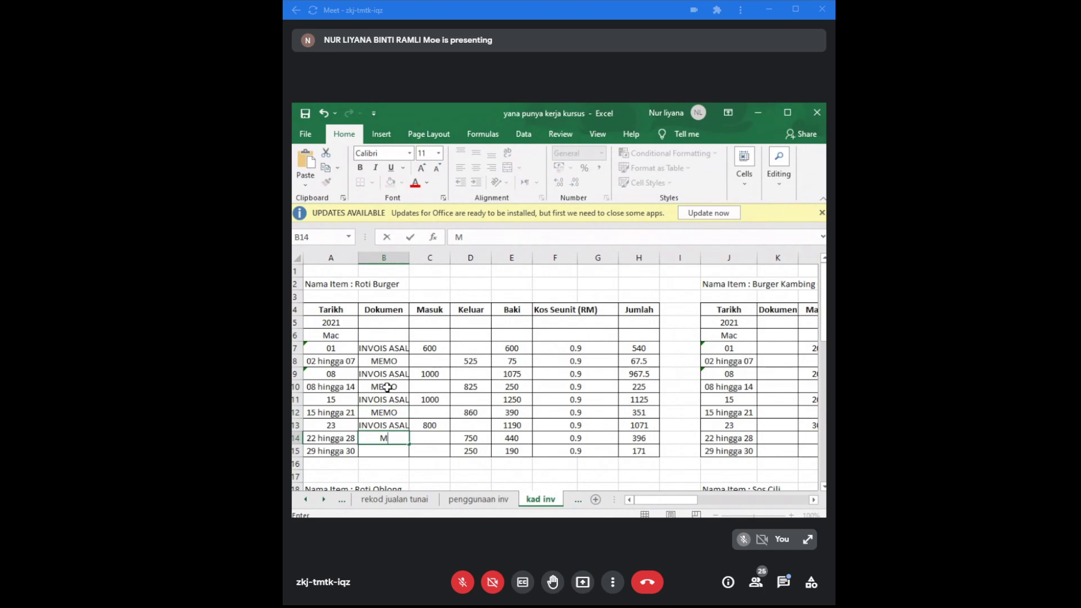
pyautogui.write('E')
pyautogui.press('Return')
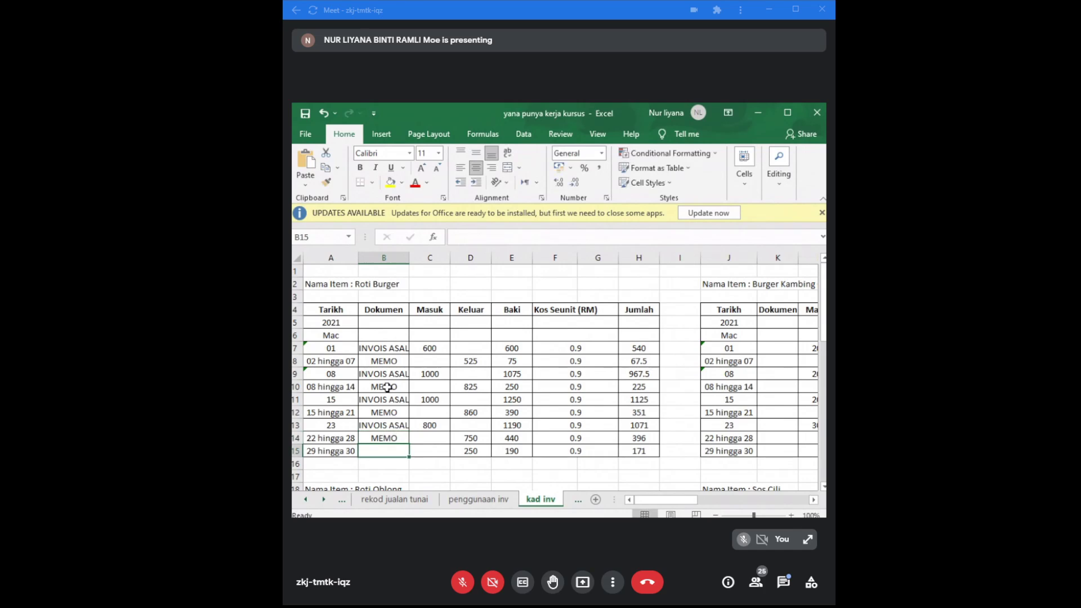
pyautogui.write('MEMO')
pyautogui.press('Return')
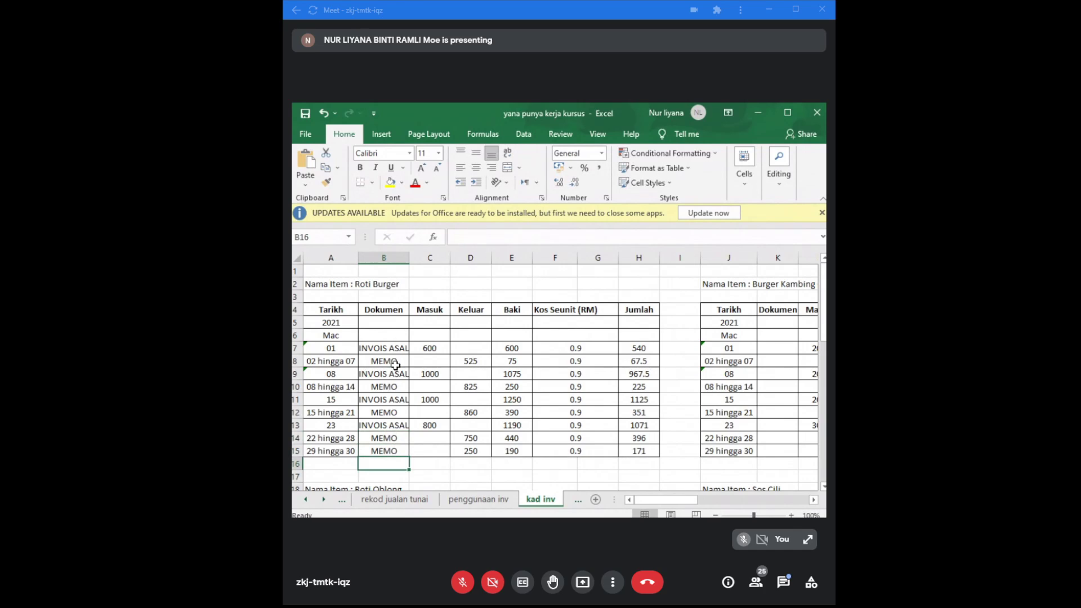
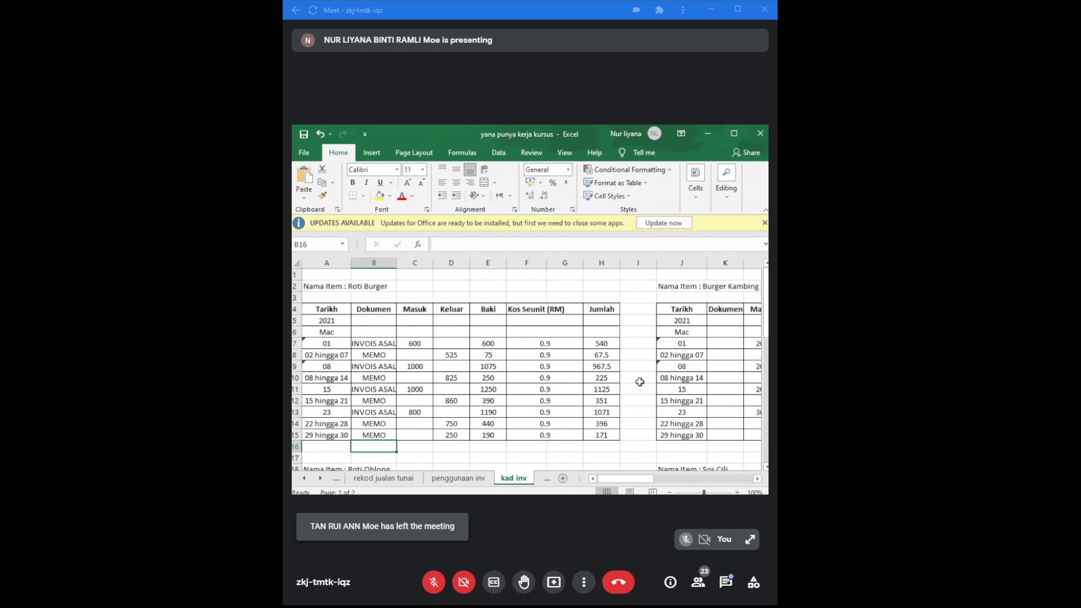
# Step: On the mac 1 sheet, highlight the Roti Oblong unit price in the 1 Mac 2021 invoice (V20) with a light orange fill
pyautogui.scroll(-6, 545, 366)
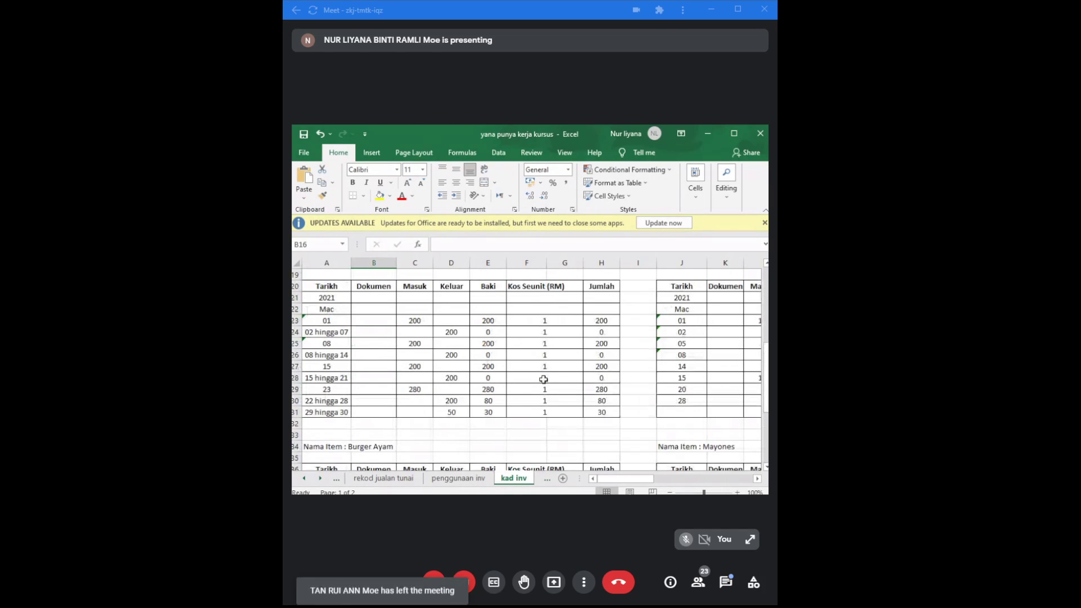
pyautogui.scroll(1, 544, 380)
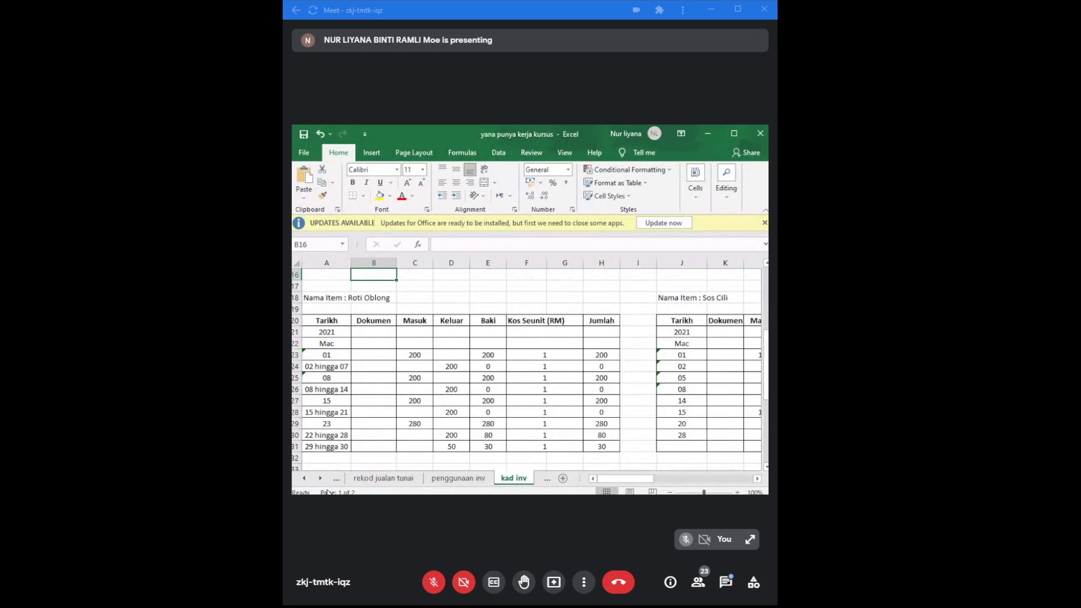
pyautogui.click(304, 479)
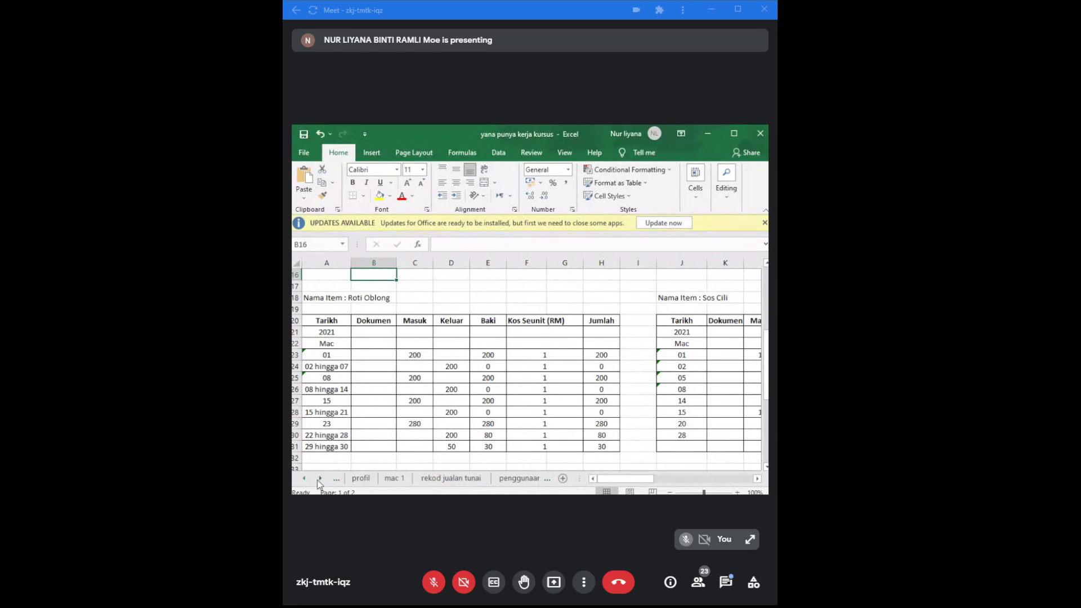
pyautogui.click(389, 482)
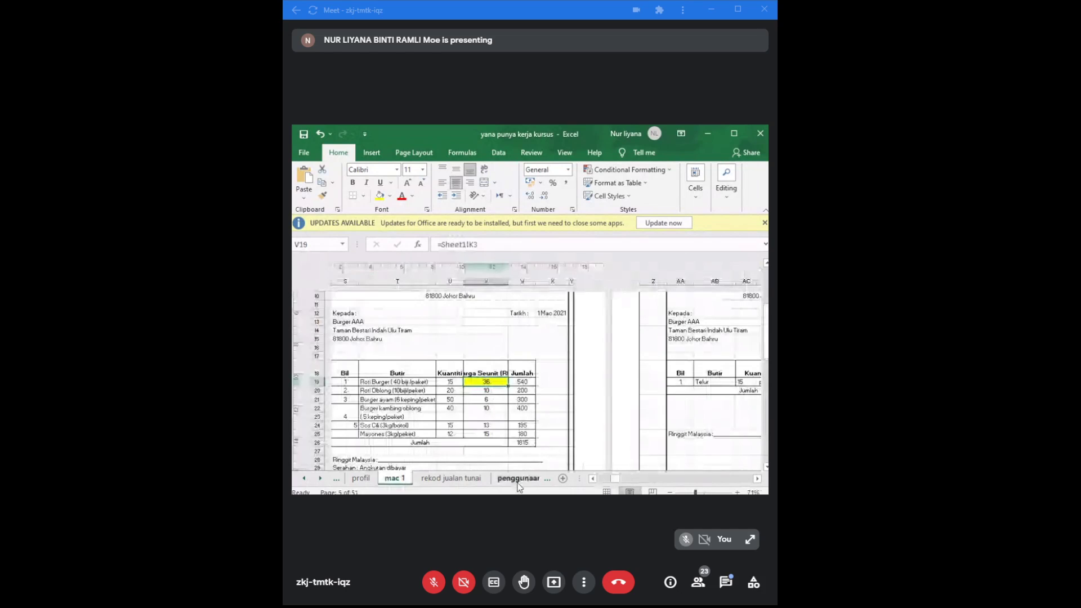
pyautogui.click(483, 393)
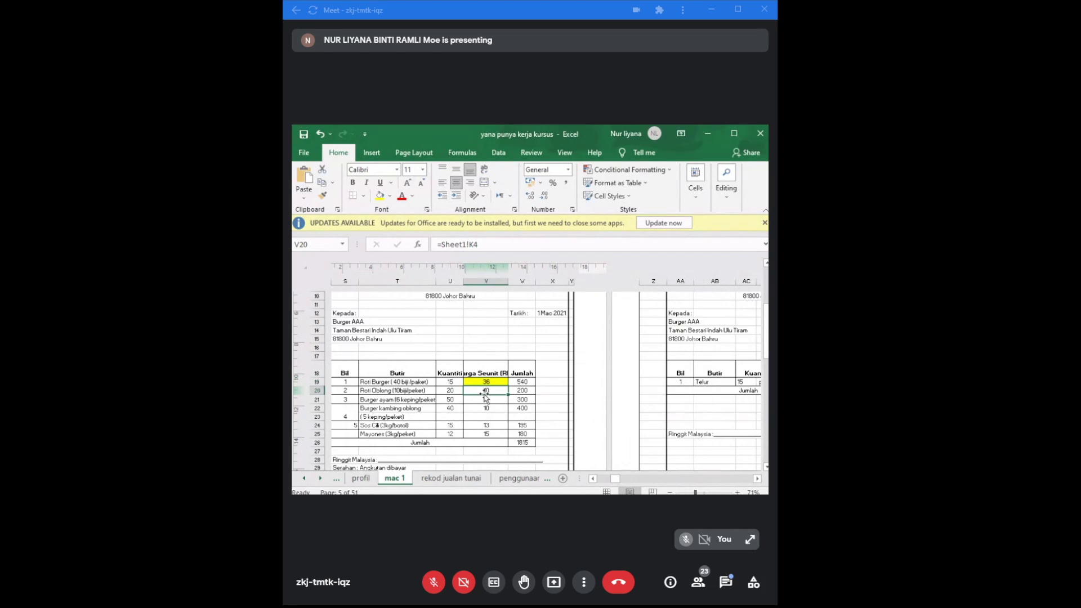
pyautogui.click(390, 196)
pyautogui.click(427, 241)
# Step: Return to the kad inv sheet and enter INVOIS as the Dokumen for the 01 Mac row of the Roti Oblong card
pyautogui.click(320, 479)
pyautogui.click(320, 479)
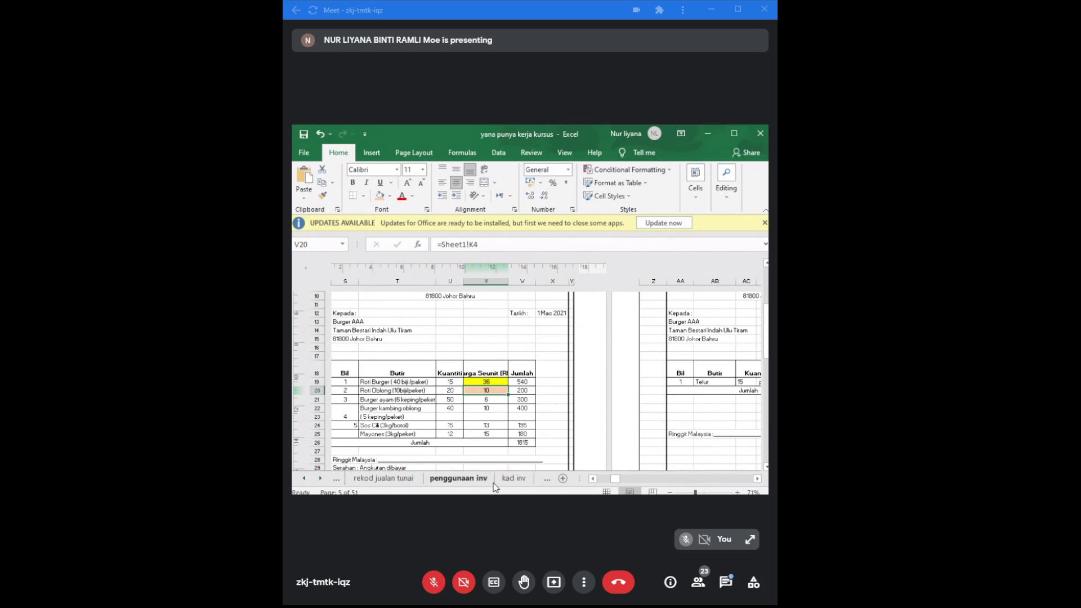
pyautogui.click(513, 479)
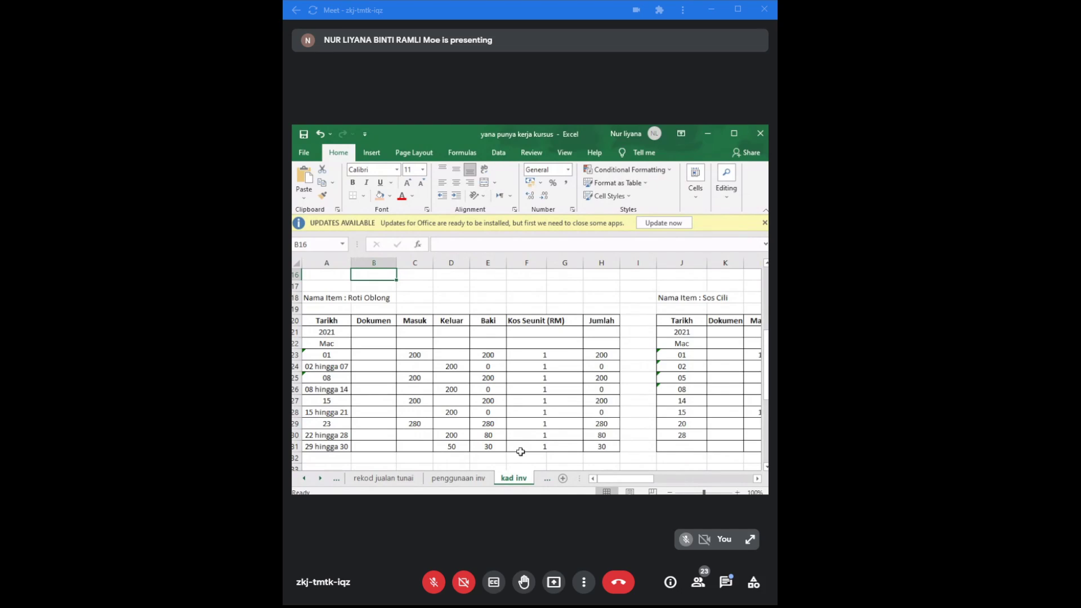
pyautogui.click(371, 356)
pyautogui.write('IN')
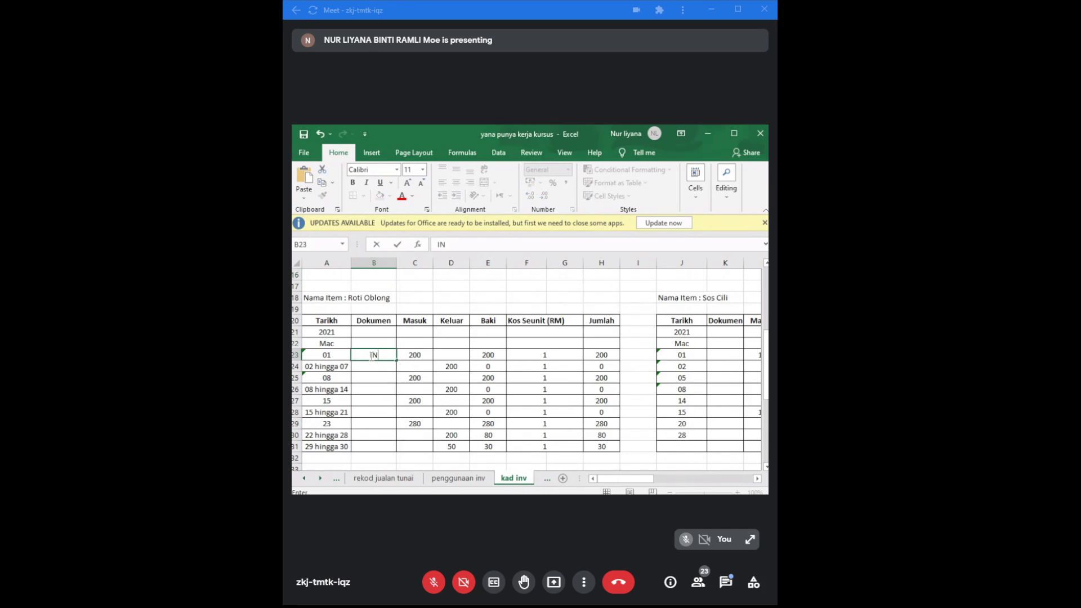
pyautogui.write('VOIS')
# Step: Change the Roti Oblong card's 01 Mac document entry in B23 to INVOIS ASAL and enter MEMO for 02 hingga 07
pyautogui.click(364, 372)
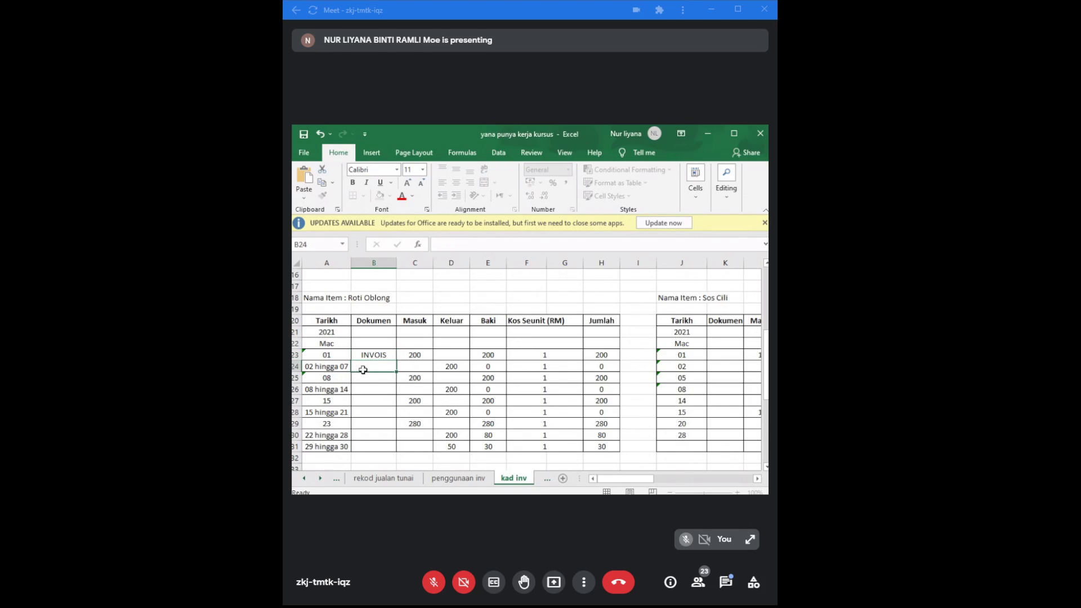
pyautogui.write('ME')
pyautogui.click(358, 355)
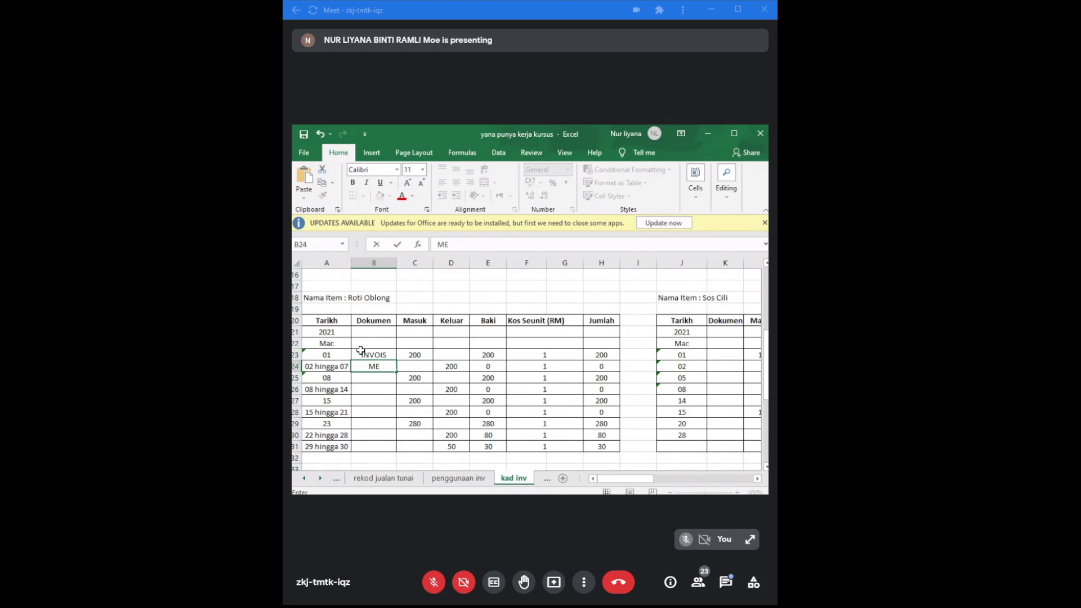
pyautogui.click(476, 239)
pyautogui.write('ASAL')
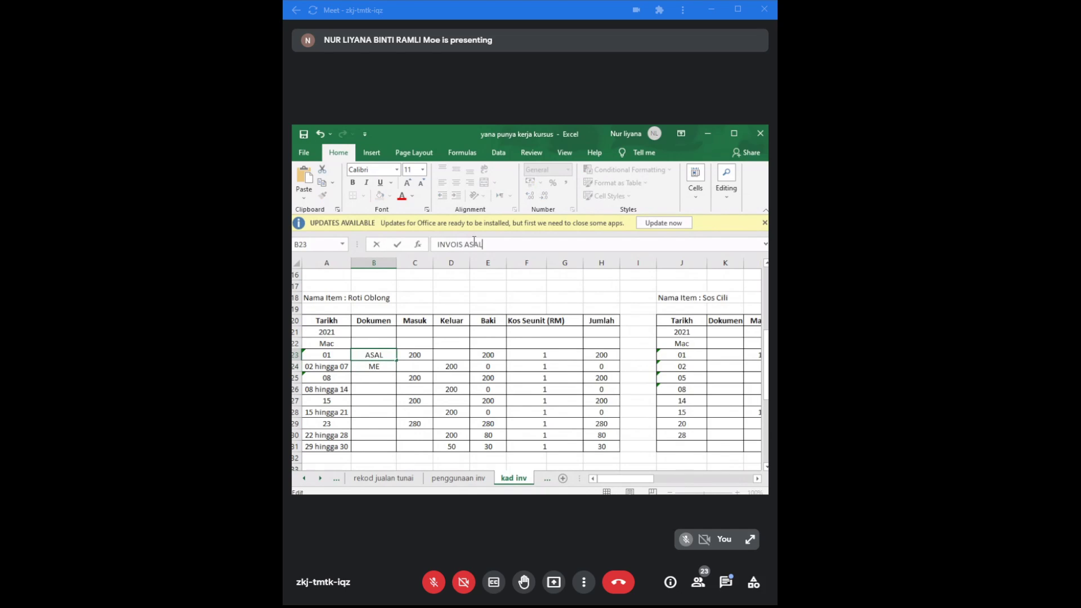
pyautogui.click(390, 367)
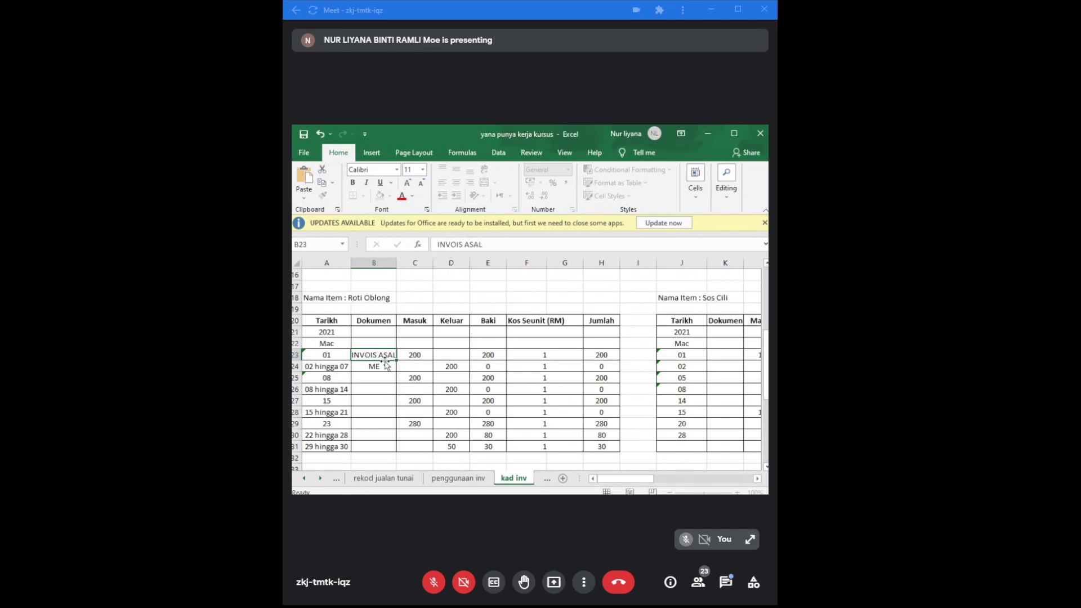
pyautogui.click(455, 248)
pyautogui.write('MO')
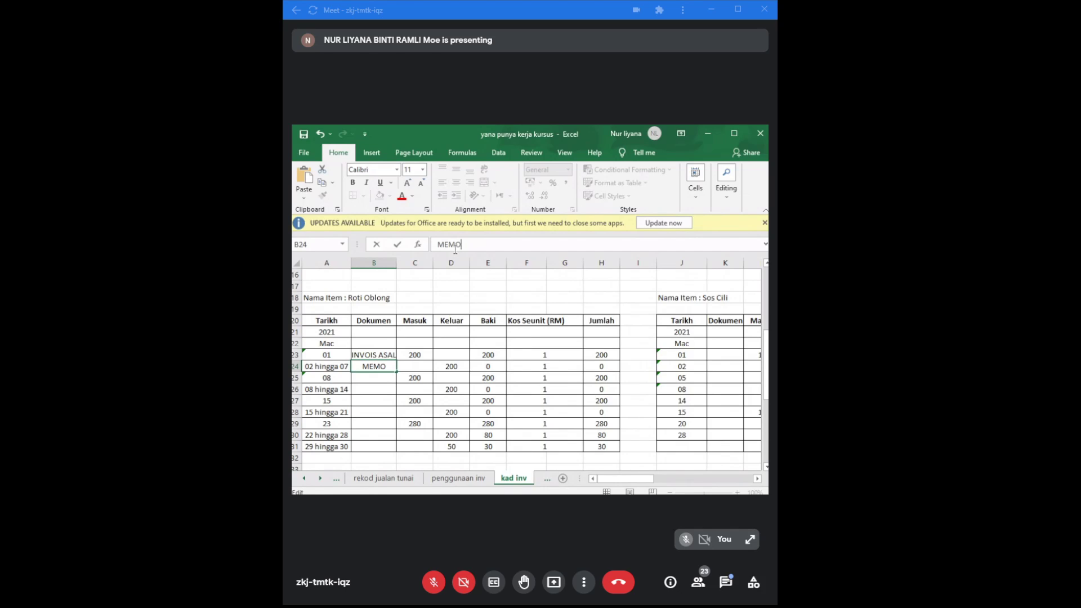
# Step: Fill in the Roti Oblong card's Dokumen cells with INVOIS ASAL for 08 and 15, and MEMO for 08 hingga 14 and 15 hingga 21
pyautogui.click(376, 381)
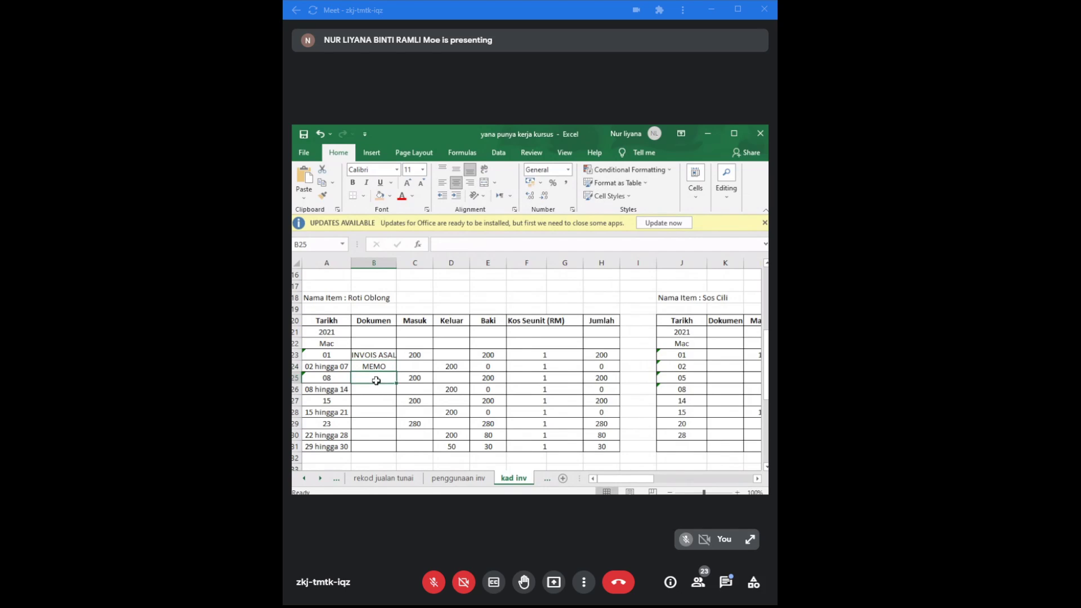
pyautogui.write('INVOIS ASAL')
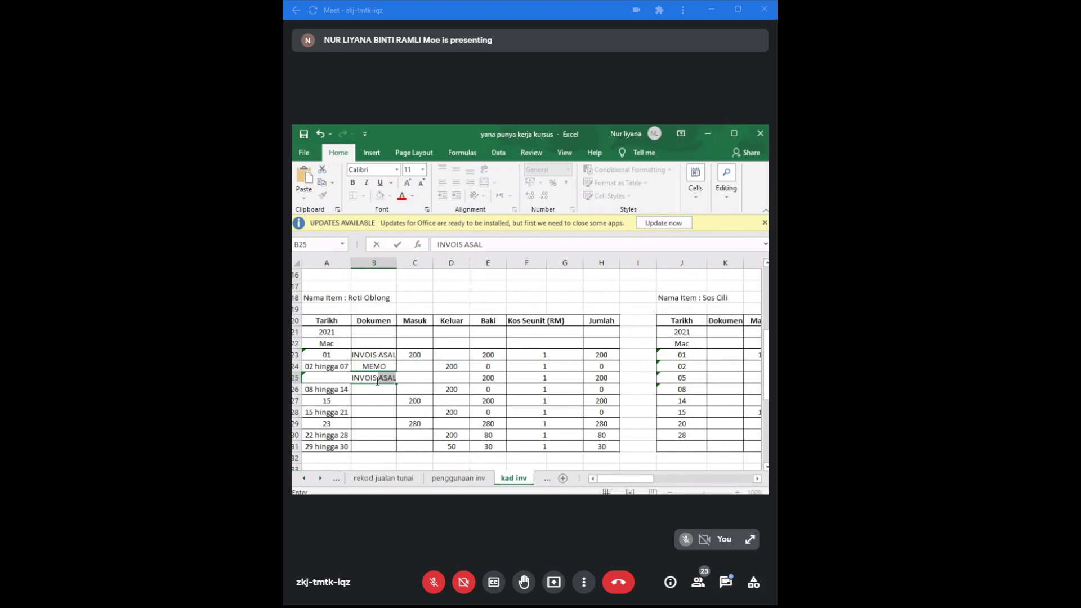
pyautogui.press('Return')
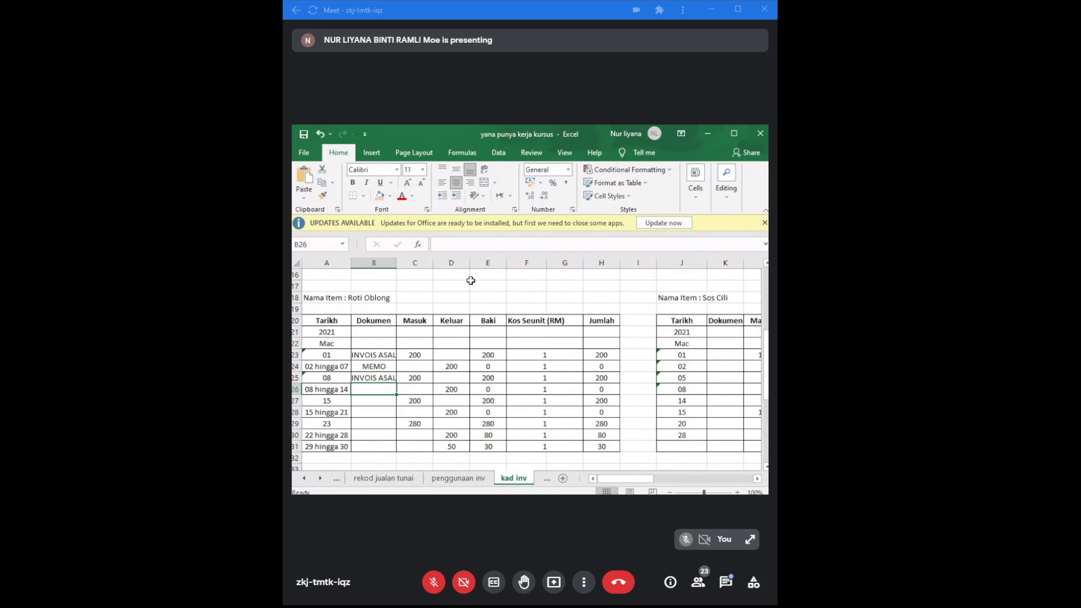
pyautogui.write('MEMO')
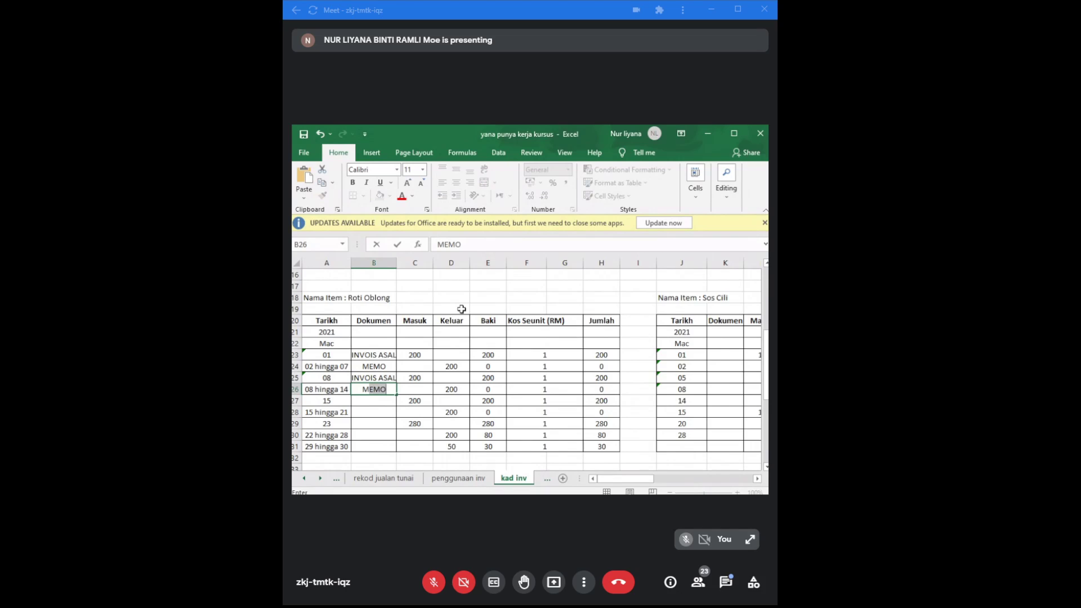
pyautogui.press('Return')
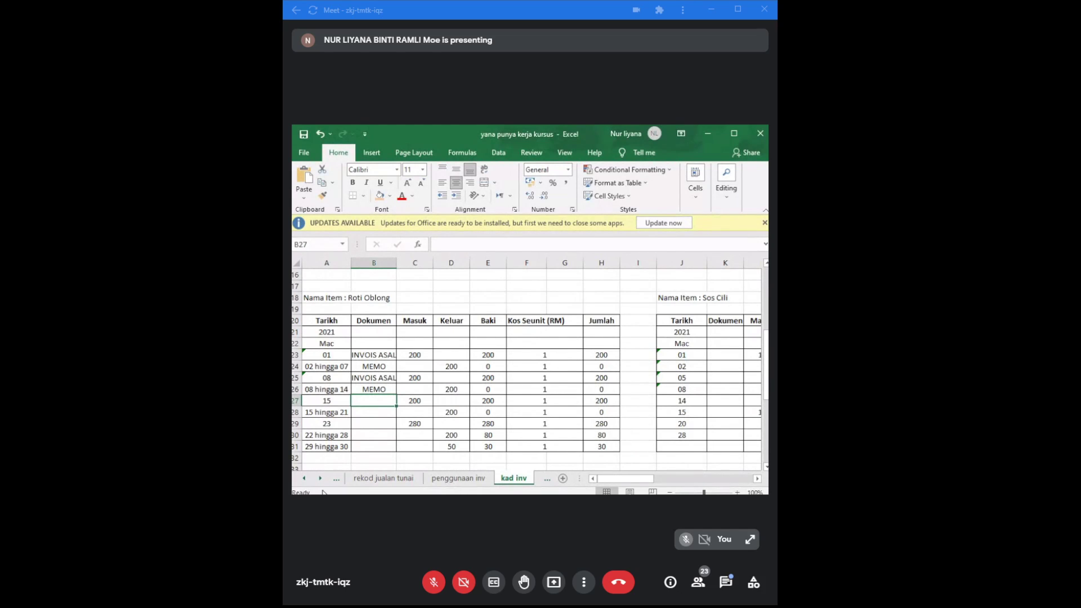
pyautogui.write('INVOIS ASAL')
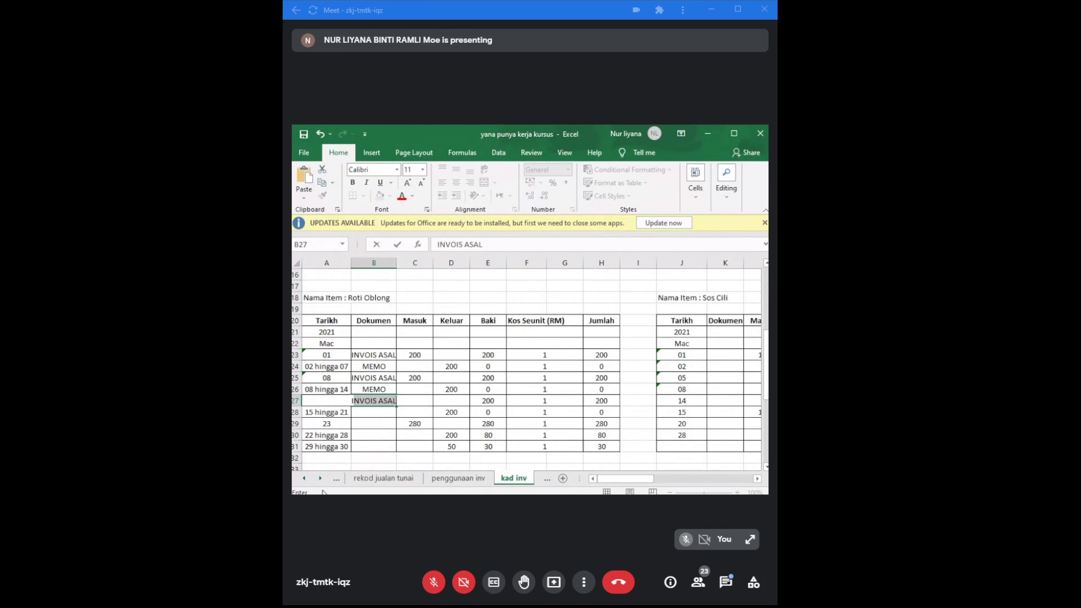
pyautogui.press('Return')
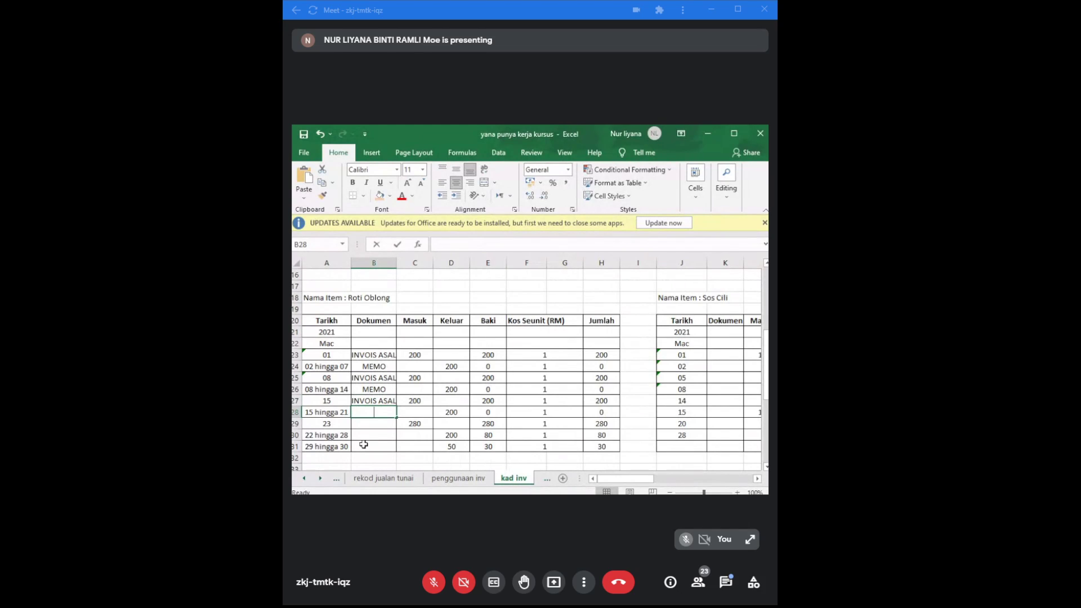
pyautogui.write('MEMO')
pyautogui.press('Return')
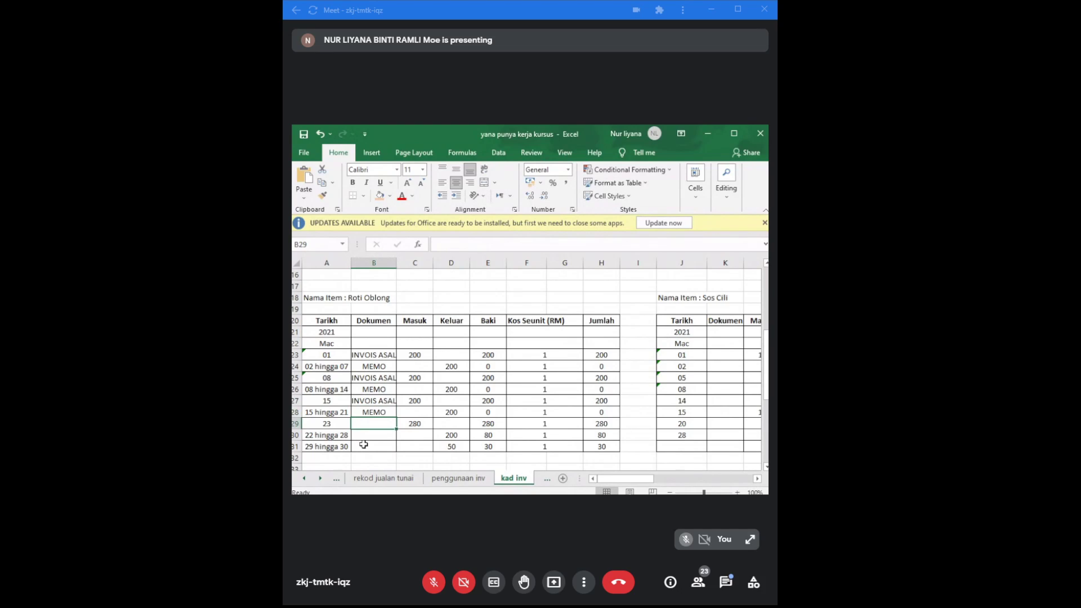
# Step: Finish the Roti Oblong card's Dokumen column with INVOIS ASAL for 23 and MEMO for 22 hingga 28 and 29 hingga 30
pyautogui.write('INVOIS ASAL')
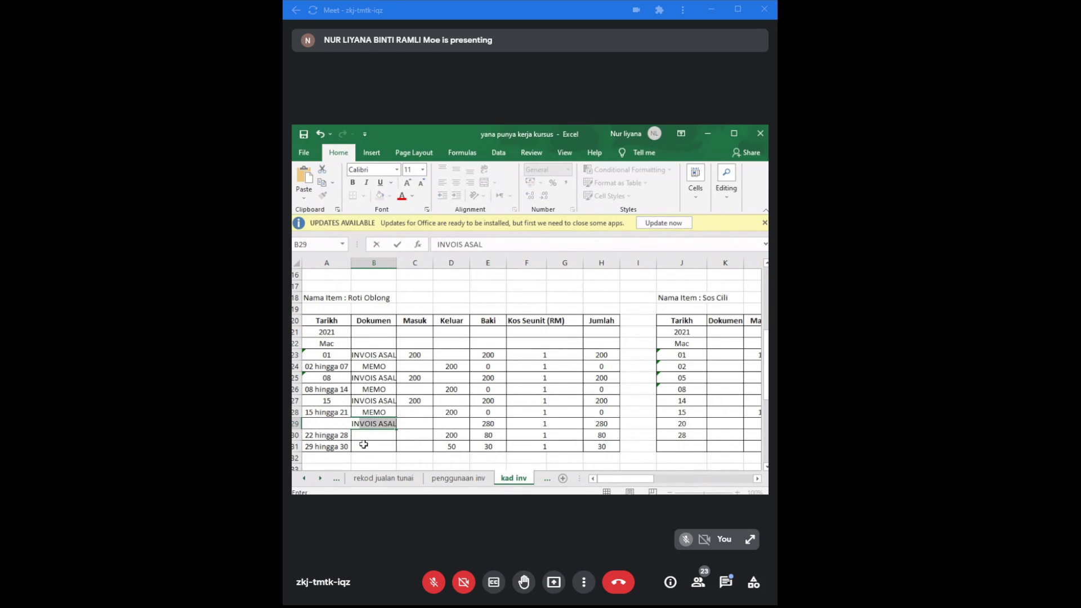
pyautogui.press('Return')
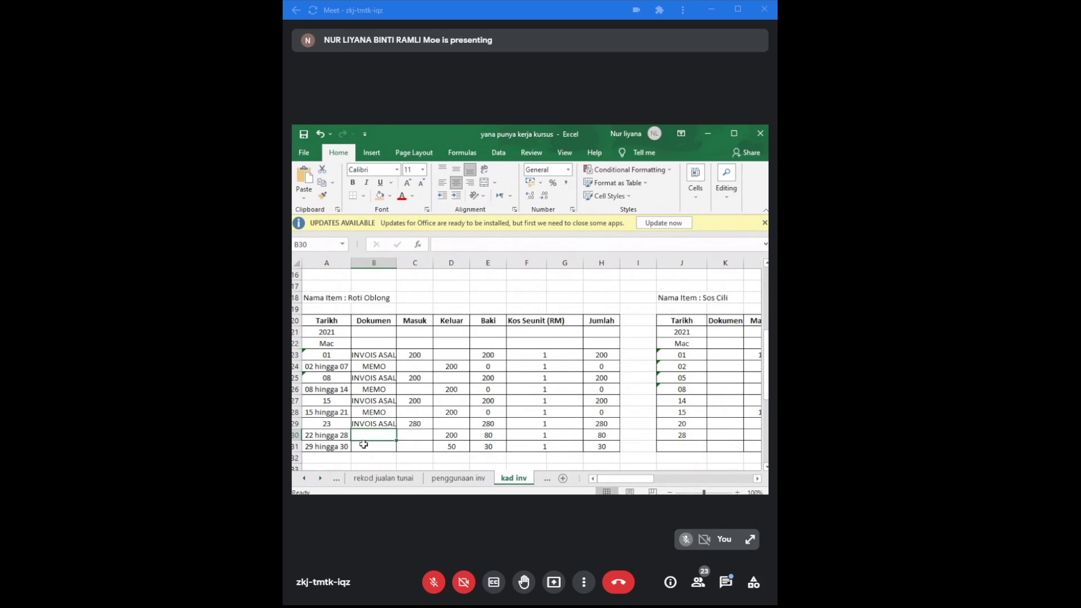
pyautogui.write('MEMO')
pyautogui.press('Return')
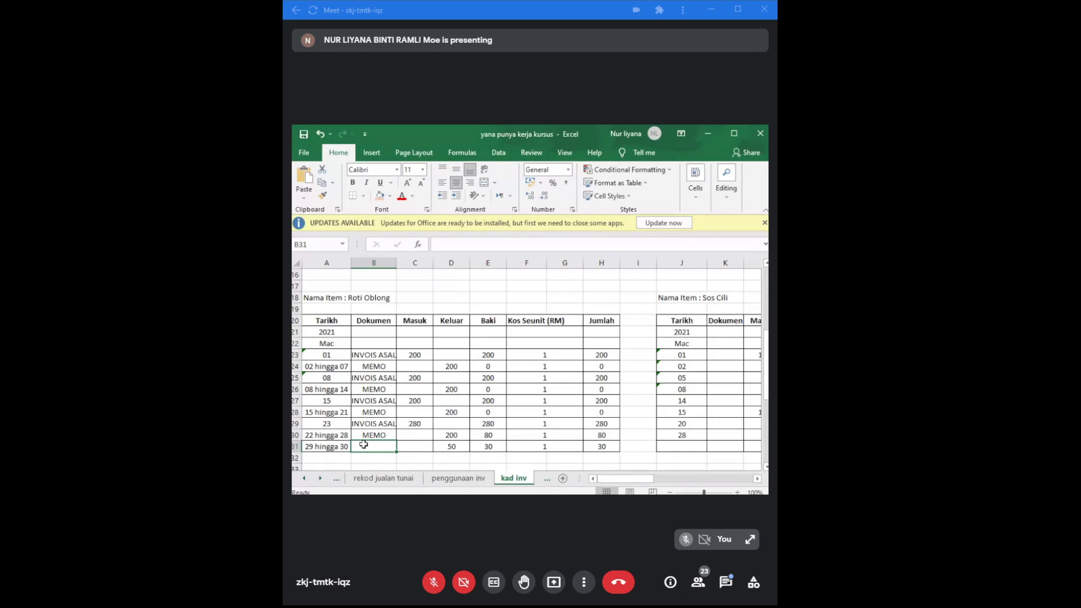
pyautogui.write('MEMO')
pyautogui.press('Return')
# Step: Check the filled-in Roti Oblong card and save the workbook
pyautogui.scroll(2, 417, 433)
pyautogui.scroll(-2, 417, 432)
pyautogui.scroll(-1, 416, 432)
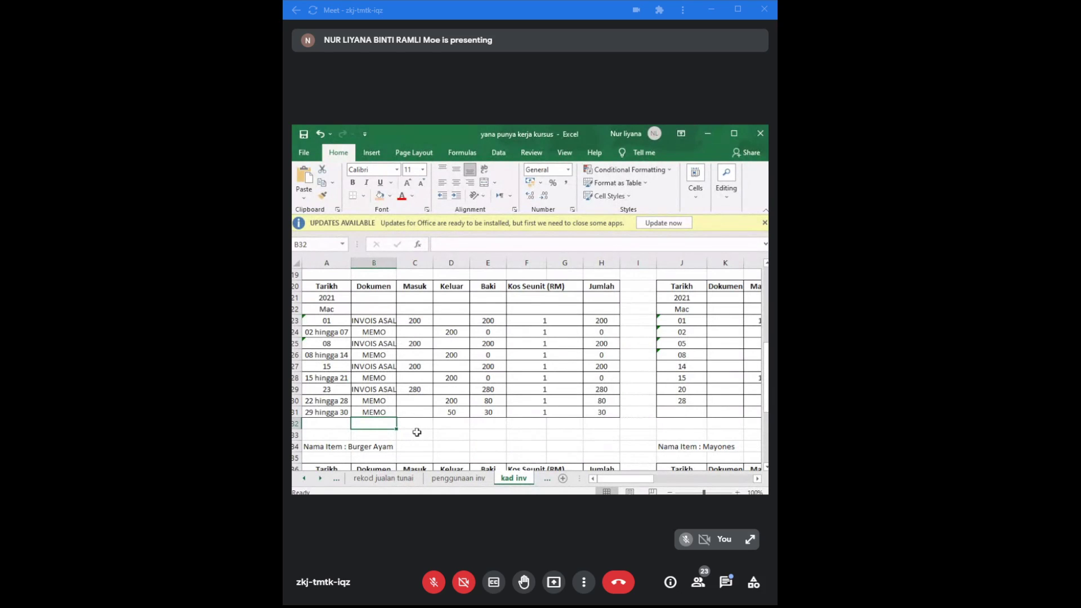
pyautogui.click(303, 137)
# Step: Compare the Burger Ayam card's unit cost with its price on the mac 1 invoice, ending back on the kad inv sheet
pyautogui.scroll(-3, 618, 385)
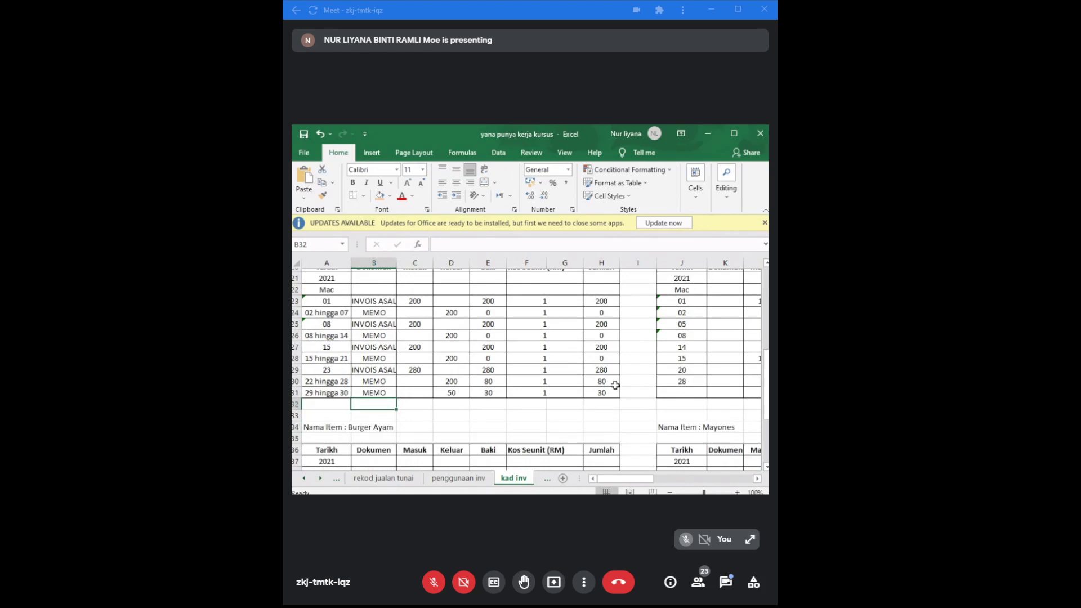
pyautogui.scroll(-2, 615, 382)
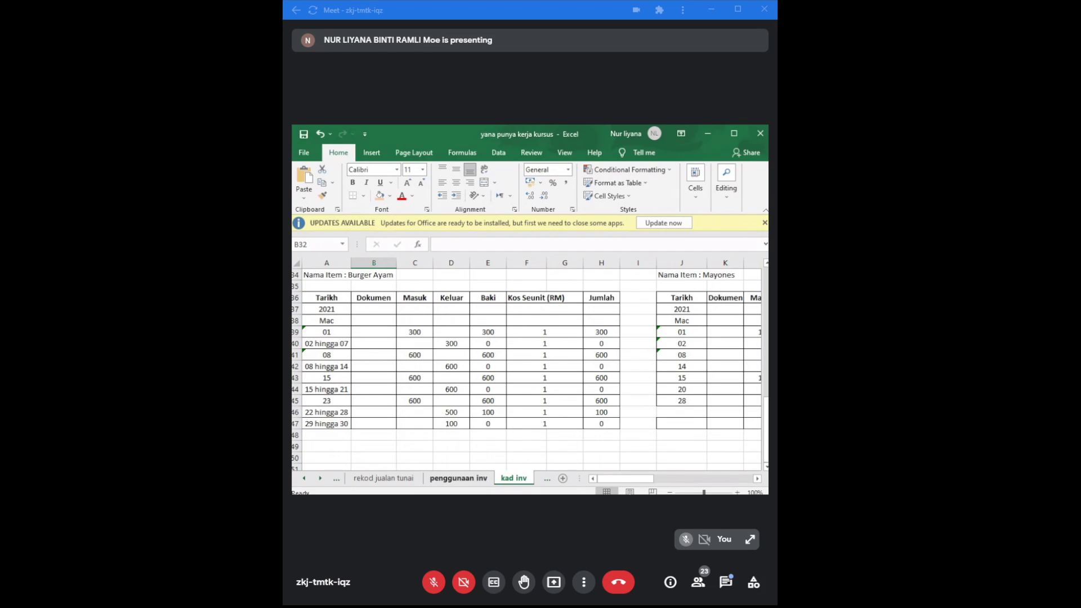
pyautogui.click(308, 478)
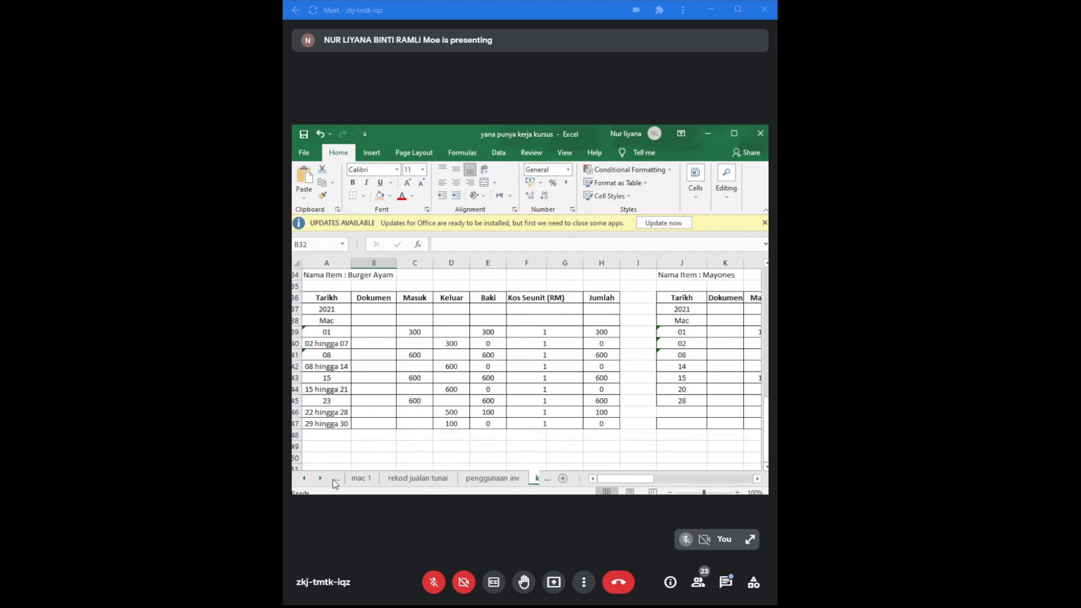
pyautogui.click(357, 481)
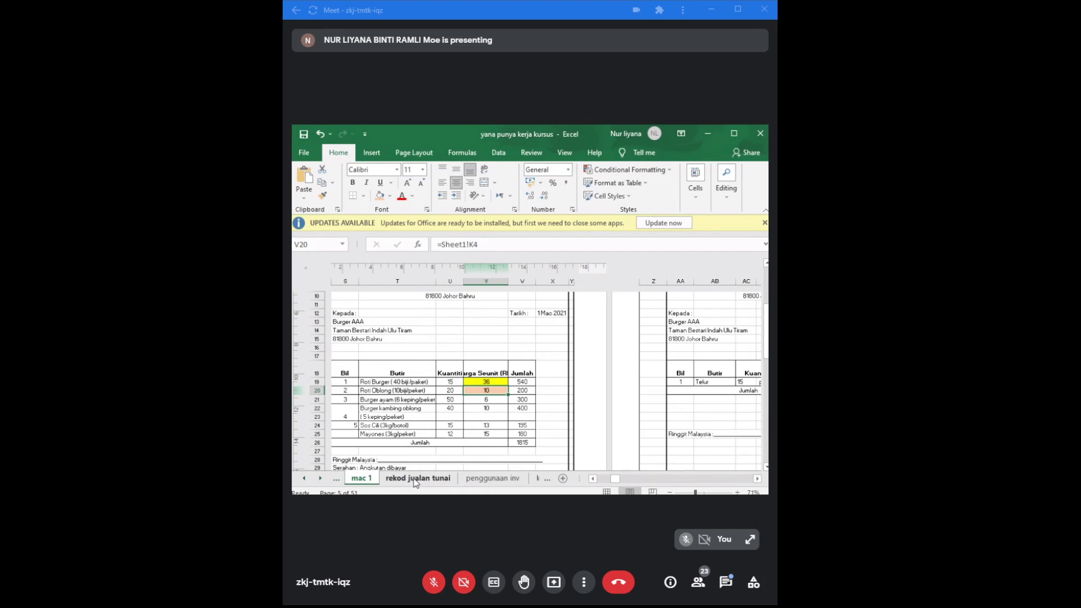
pyautogui.click(536, 482)
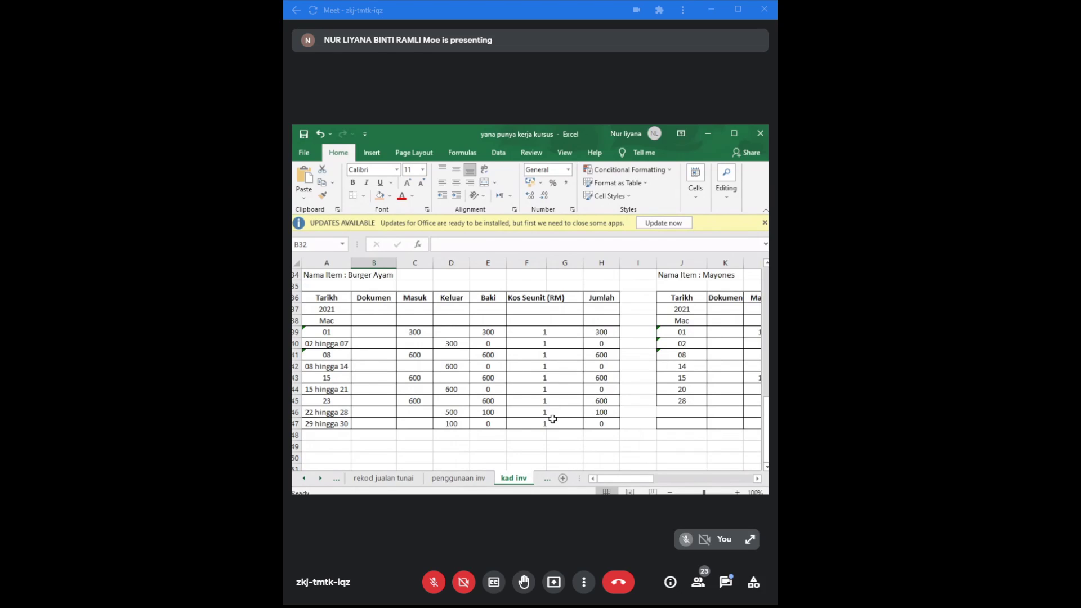
# Step: Enter INVOIS ASAL for 01 Mac and MEMO for 02 hingga 07 in the Burger Ayam card's Dokumen column
pyautogui.click(387, 332)
pyautogui.write('INV')
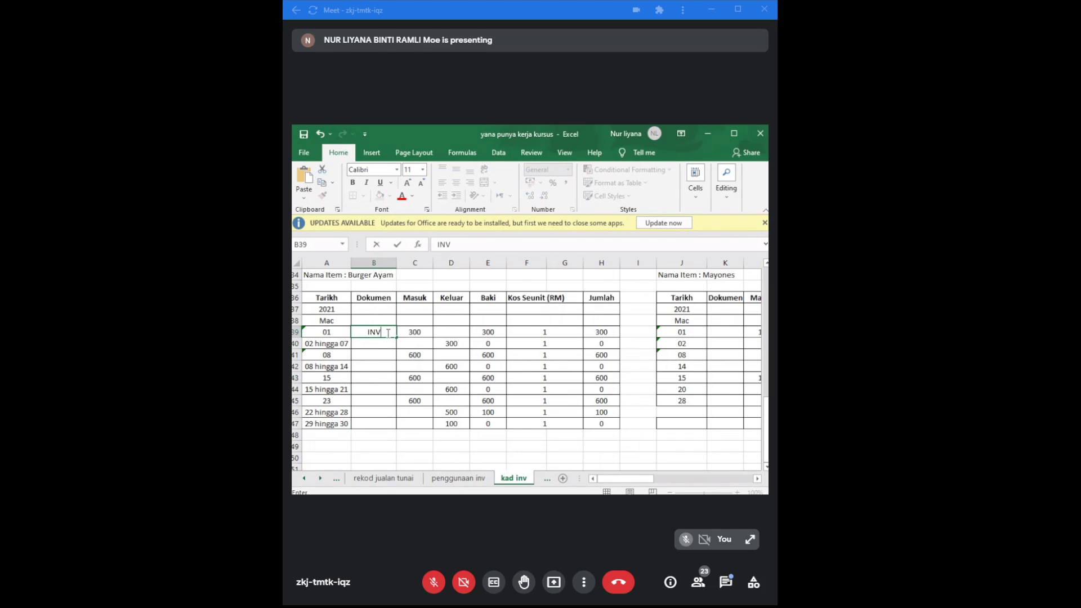
pyautogui.write('OIS ASAL')
pyautogui.press('Return')
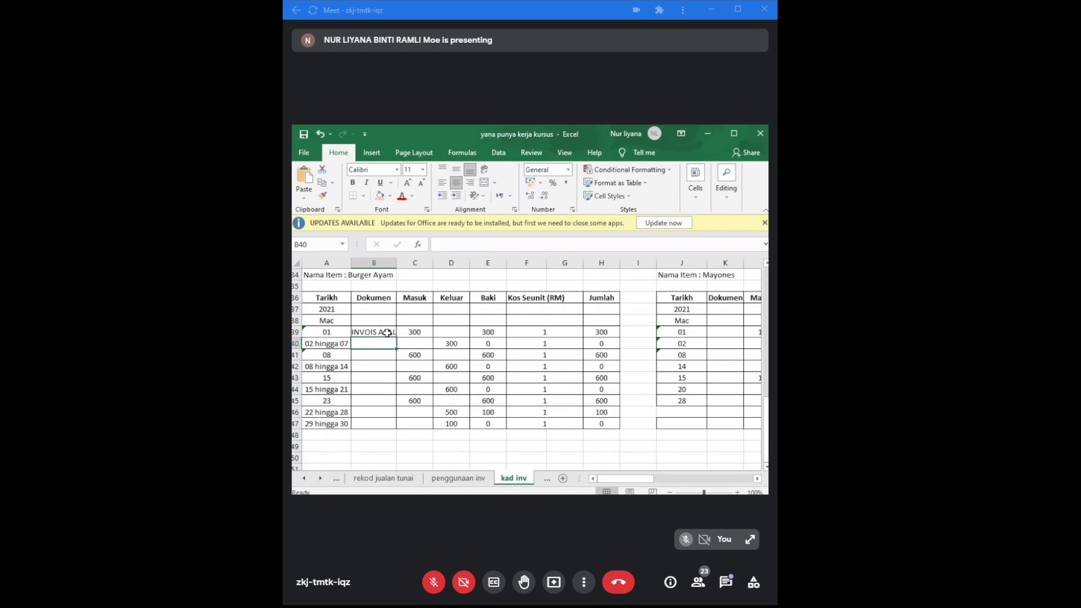
pyautogui.write('MEMO')
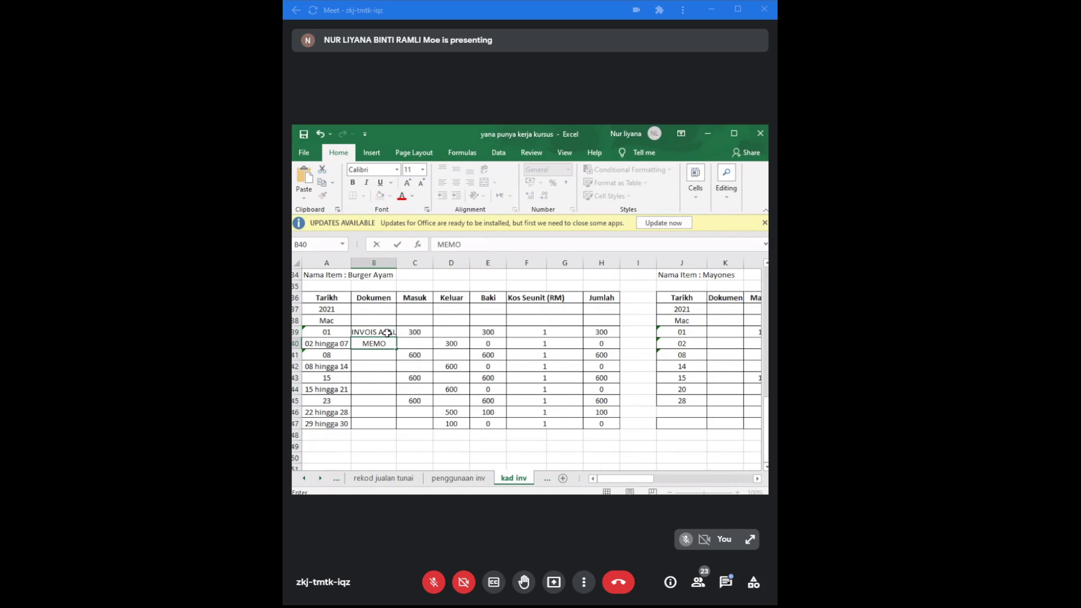
pyautogui.press('Return')
# Step: Fill in the Burger Ayam card's Dokumen cells with INVOIS ASAL for 08 and 15, and MEMO for 08 hingga 14 and 15 hingga 21
pyautogui.write('INVOIS ASAL')
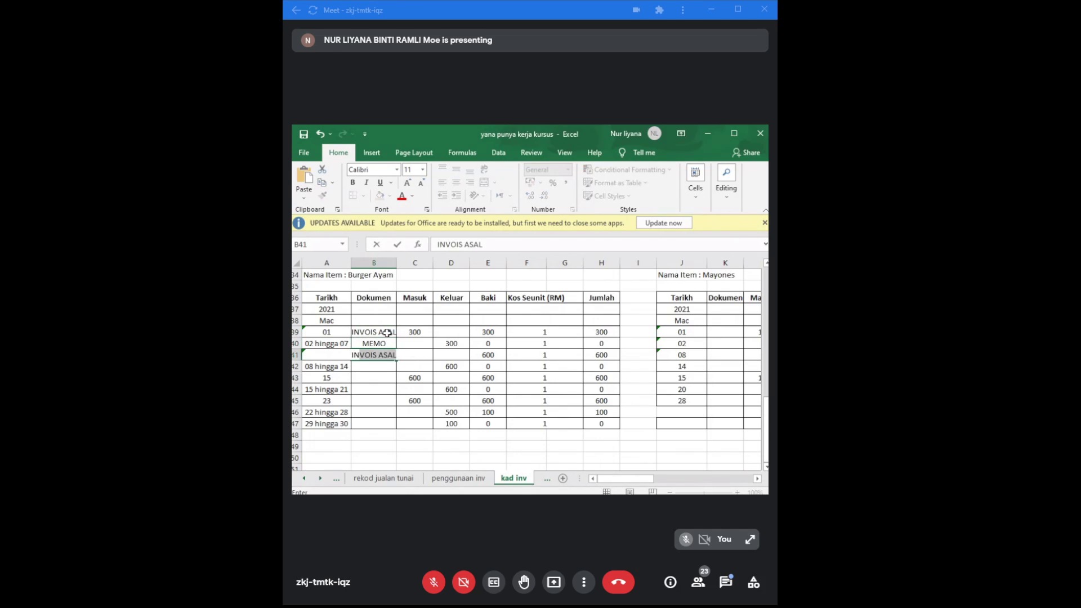
pyautogui.press('Return')
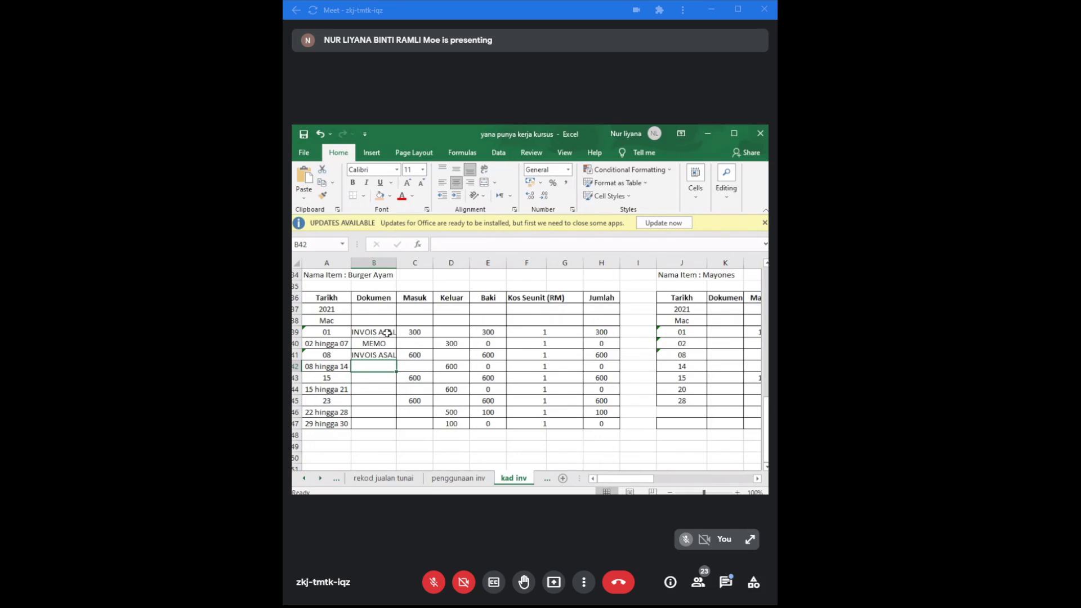
pyautogui.write('MEMO')
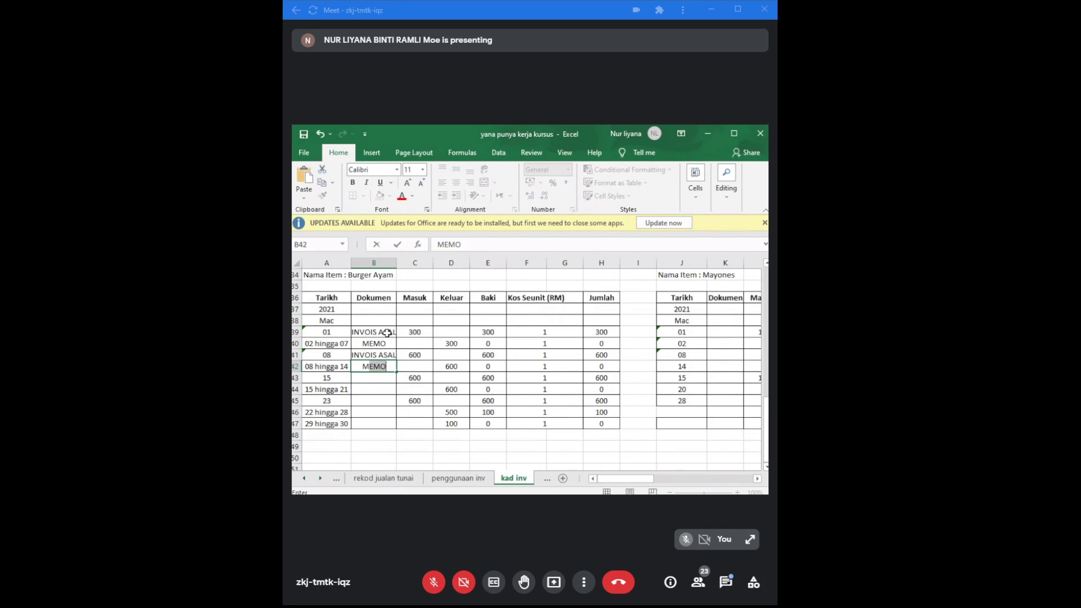
pyautogui.press('Return')
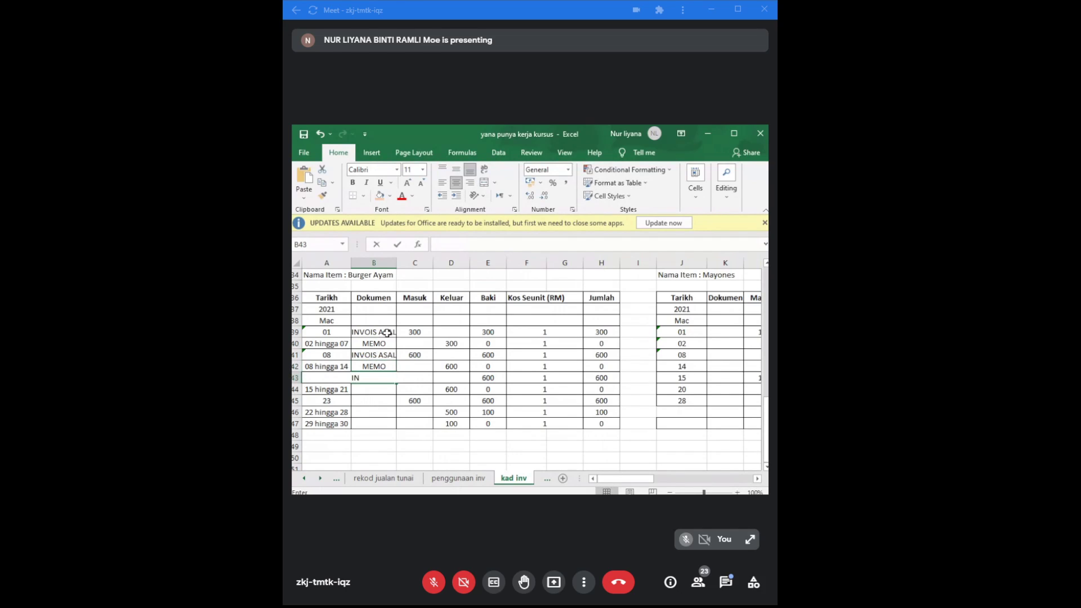
pyautogui.write('IS ASAL')
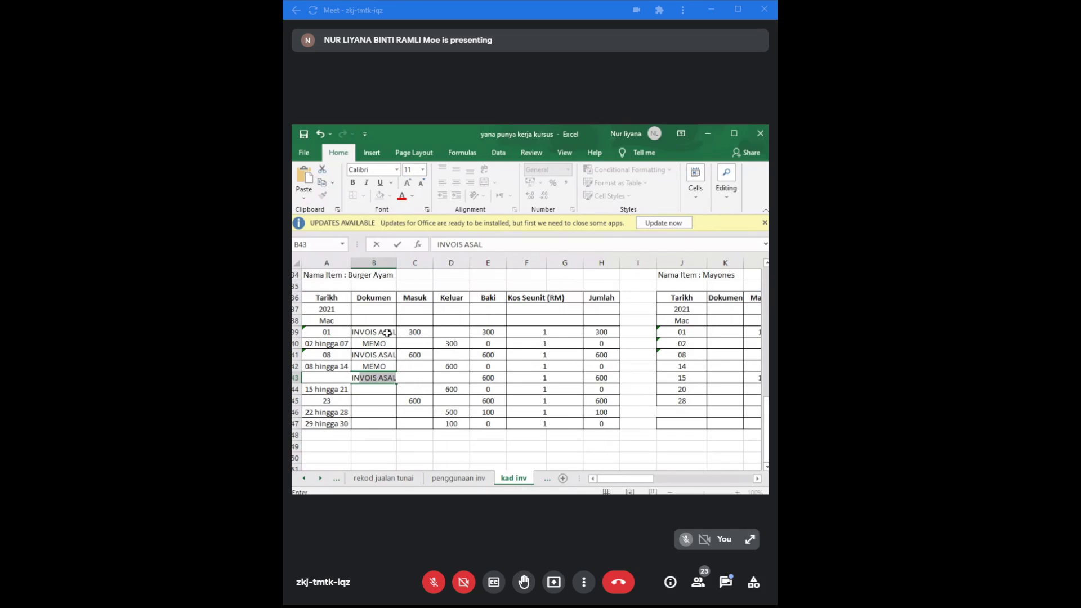
pyautogui.press('Return')
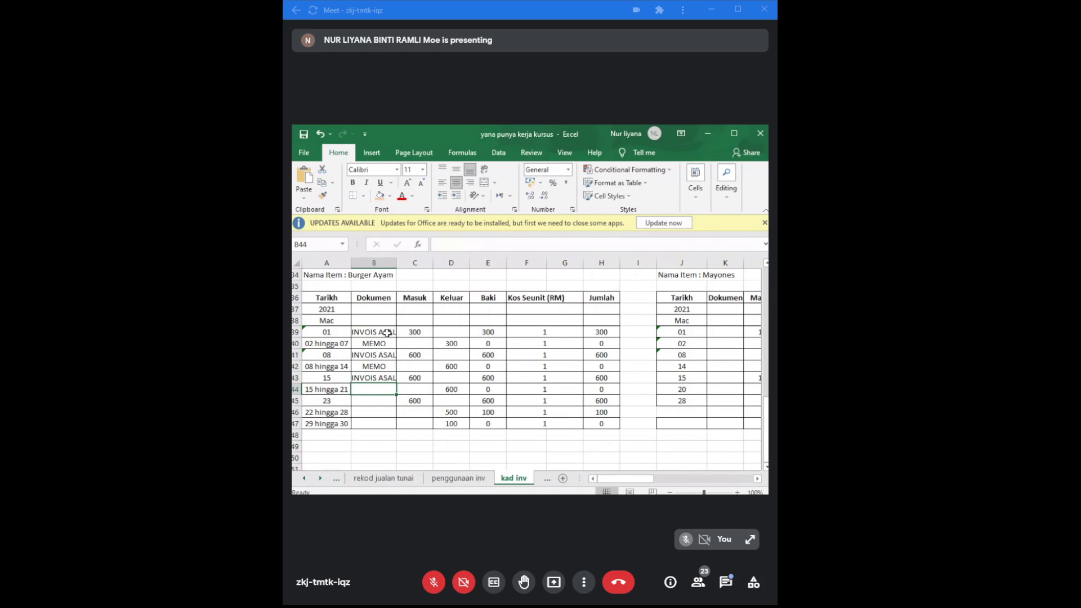
pyautogui.write('MEMO')
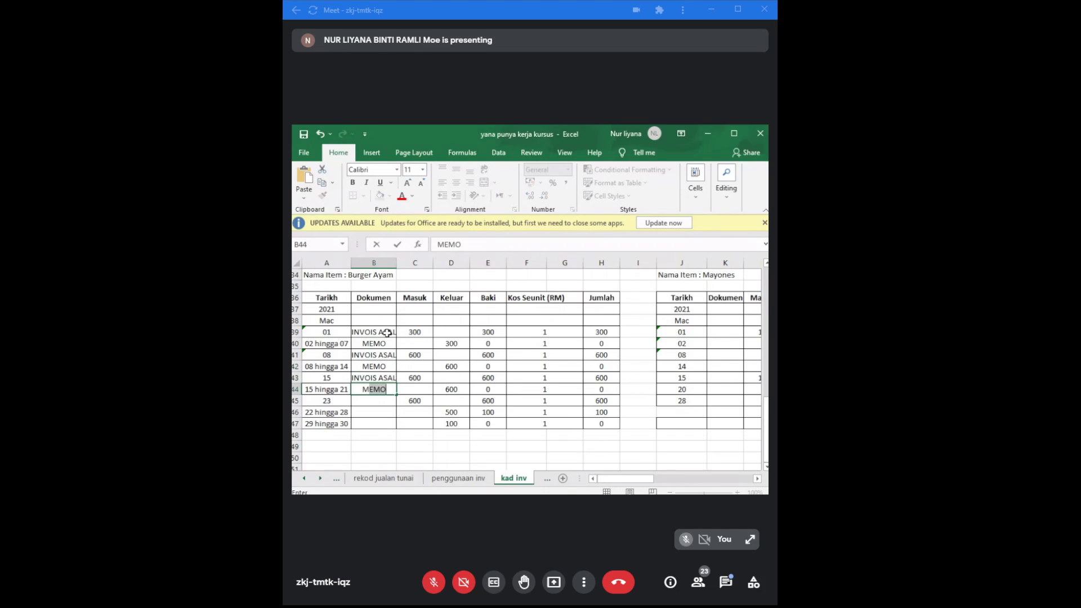
pyautogui.press('Return')
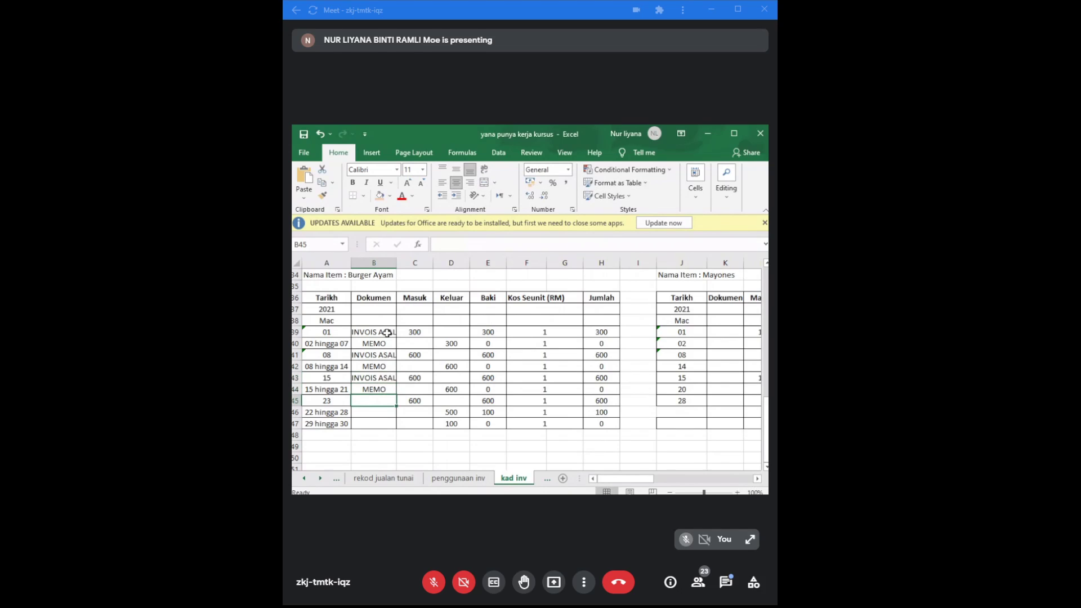
# Step: Finish the Burger Ayam card's Dokumen column with INVOIS ASAL for 23 and MEMO for 22 hingga 28 and 29 hingga 30
pyautogui.write('INVOIS ASAL')
pyautogui.press('Return')
pyautogui.write('M')
pyautogui.press('Return')
pyautogui.write('MO')
pyautogui.press('Return')
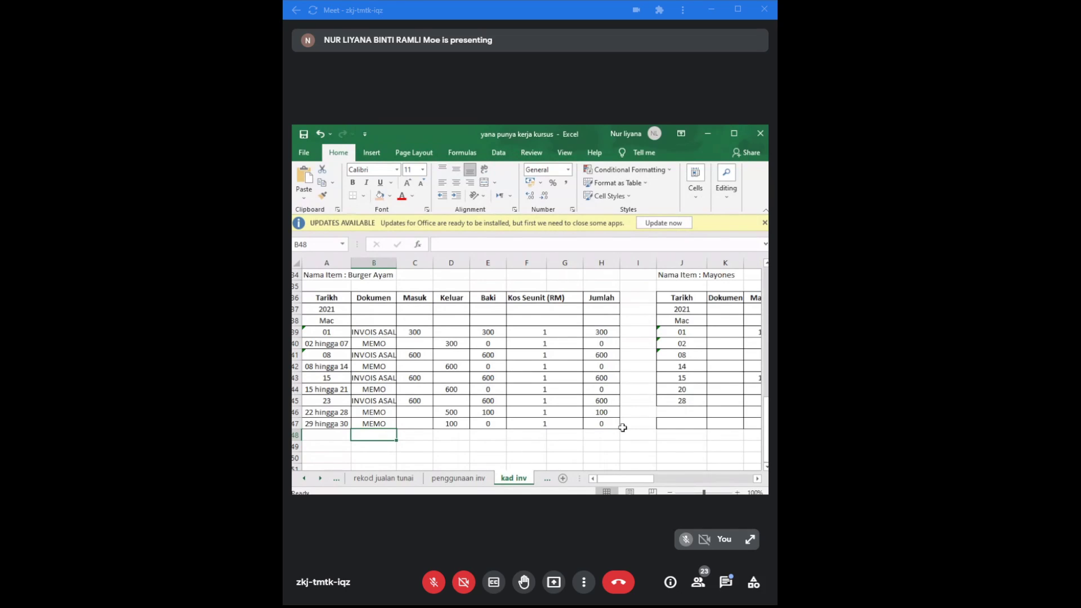
# Step: In the Burger Kambing Oblong card's Dokumen column, enter INVOIS ASAL for 01 Mac in K7 and MEMO for 02 hingga 07
pyautogui.click(600, 456)
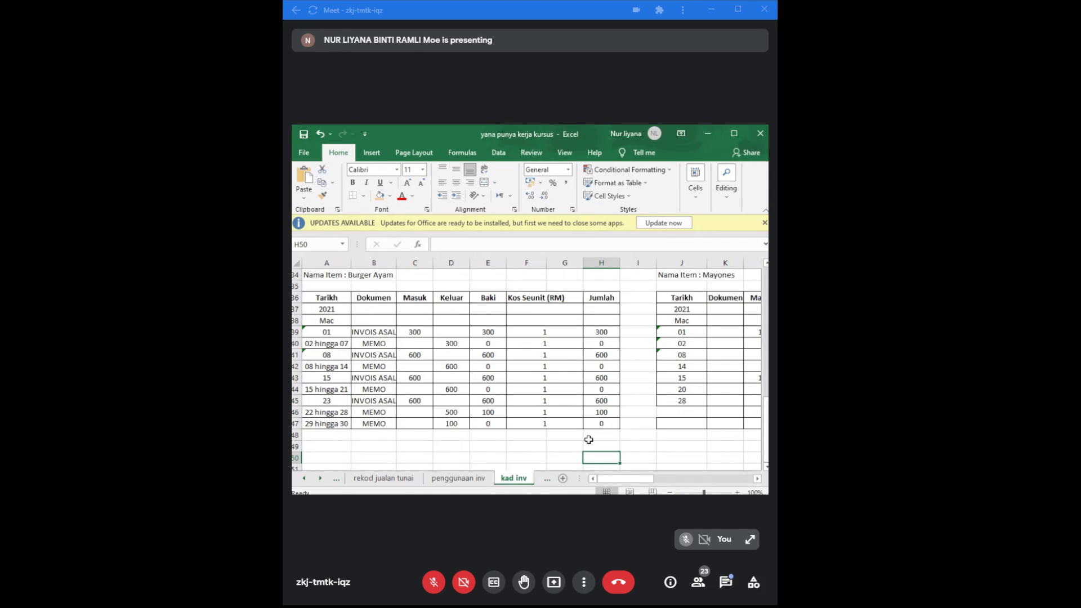
pyautogui.scroll(-5, 588, 440)
pyautogui.scroll(5, 588, 439)
pyautogui.moveTo(636, 480); pyautogui.dragTo(665, 480)
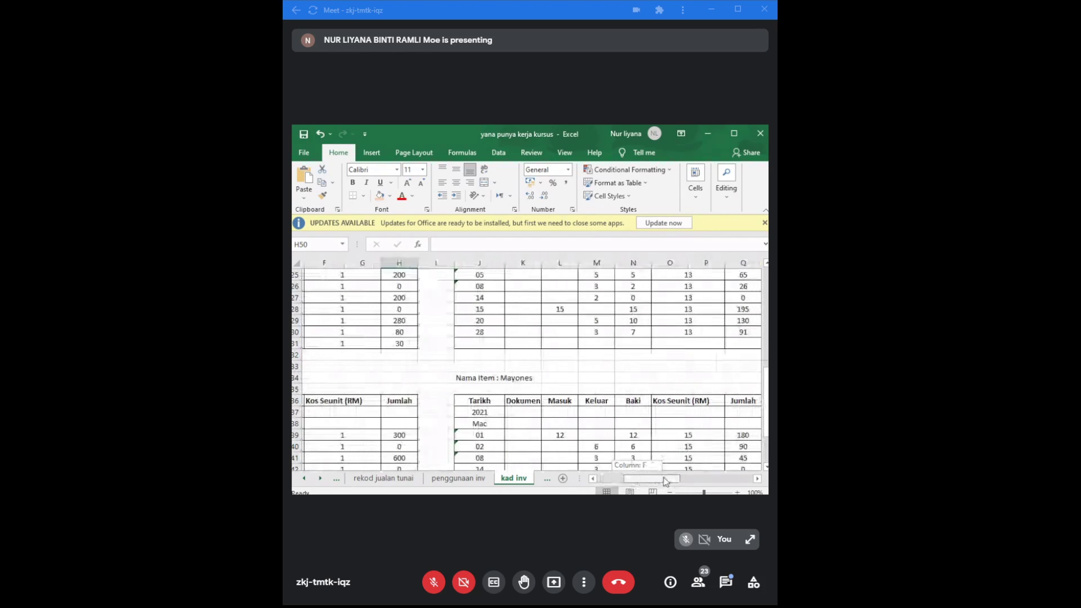
pyautogui.scroll(2, 665, 480)
pyautogui.scroll(6, 664, 475)
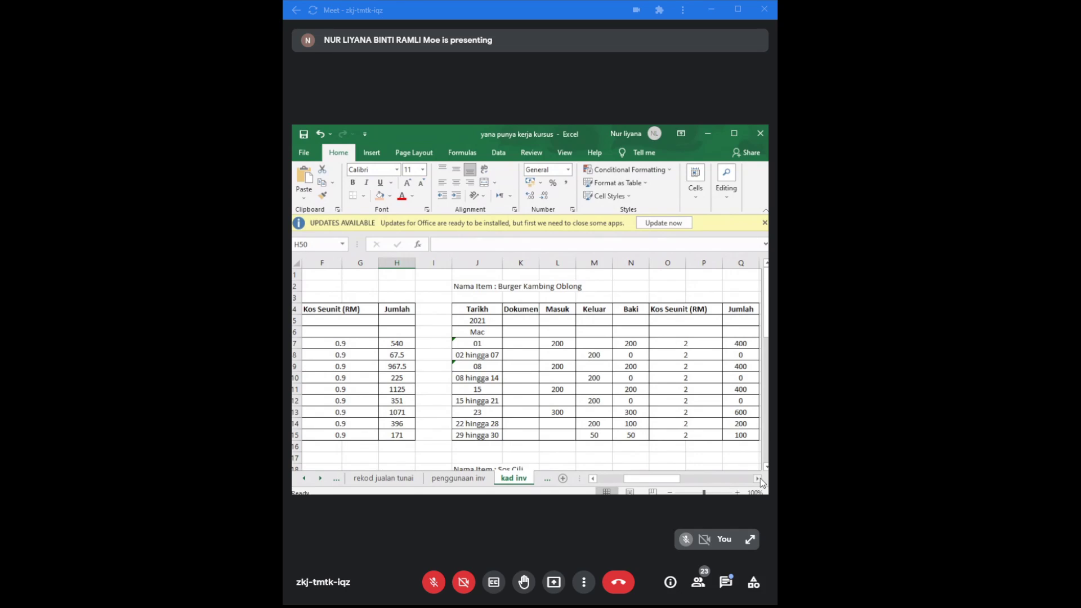
pyautogui.click(511, 345)
pyautogui.write('I')
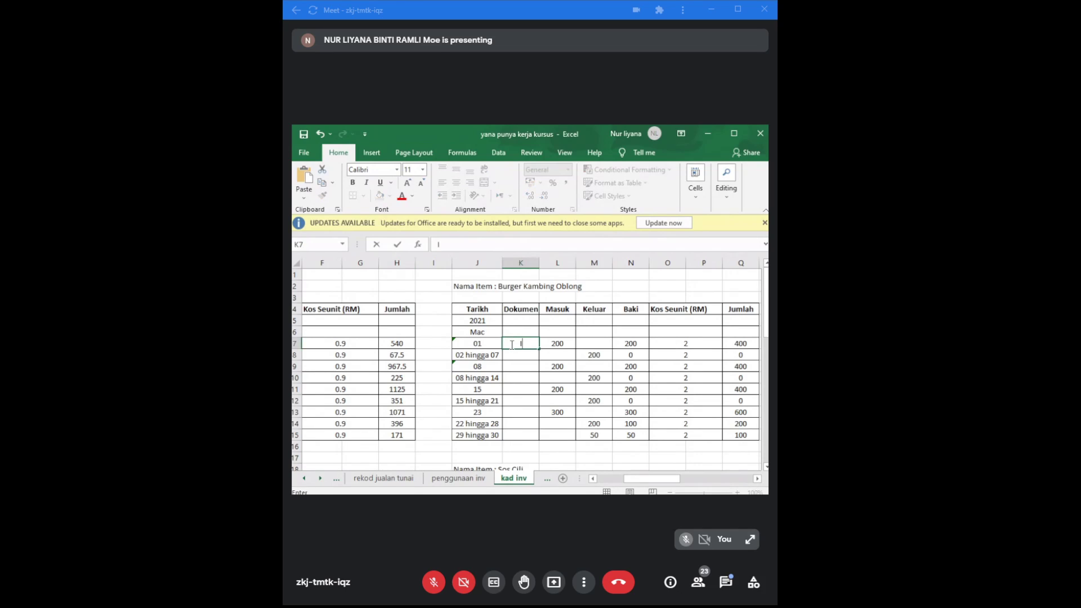
pyautogui.write('NVOIS ASAL')
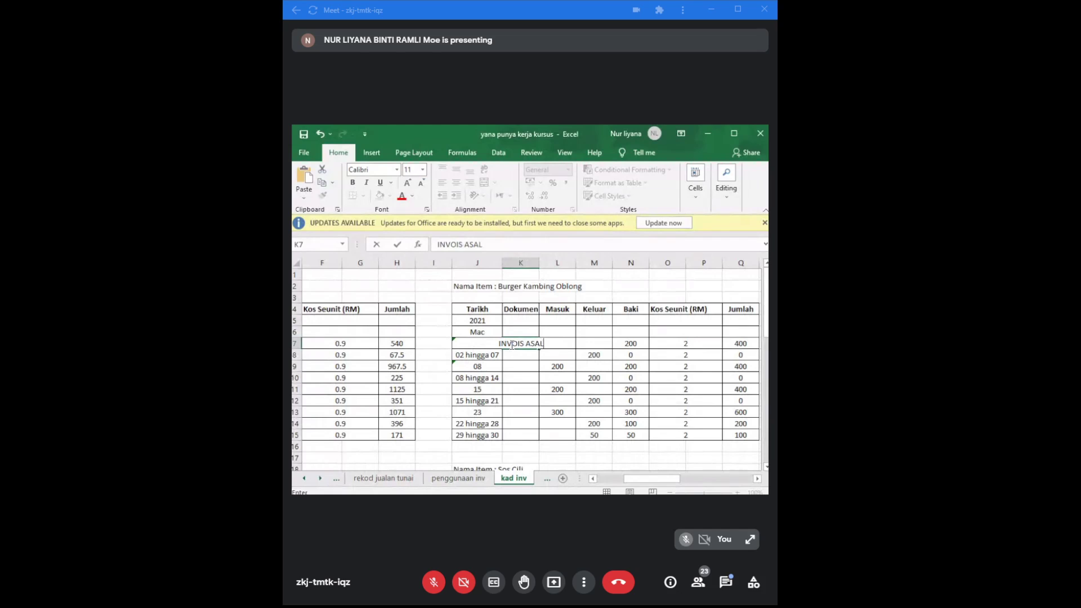
pyautogui.press('Return')
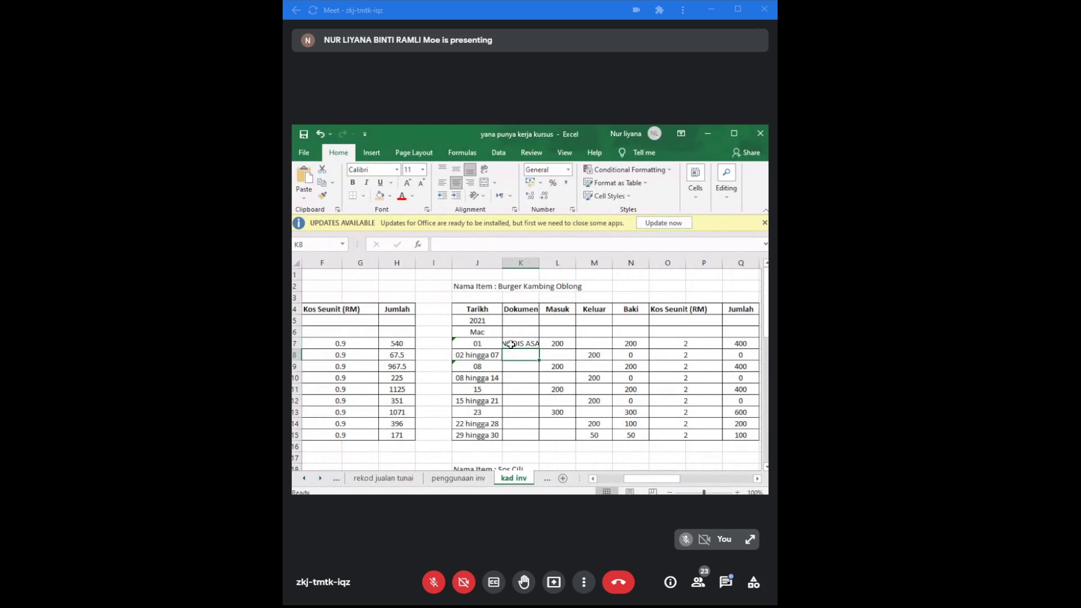
pyautogui.write('MEMO')
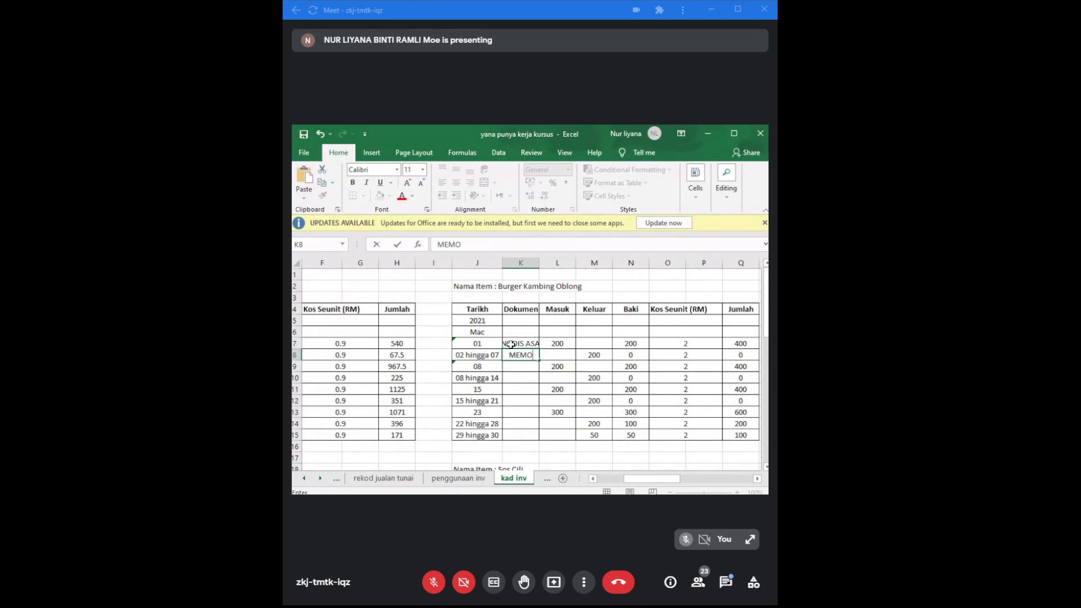
pyautogui.press('Return')
# Step: Fill in the Burger Kambing Oblong card's documents with INVOIS ASAL for 08 and 15, and MEMO for 08 hingga 14 and 15 hingga 21
pyautogui.write('I')
pyautogui.press('Return')
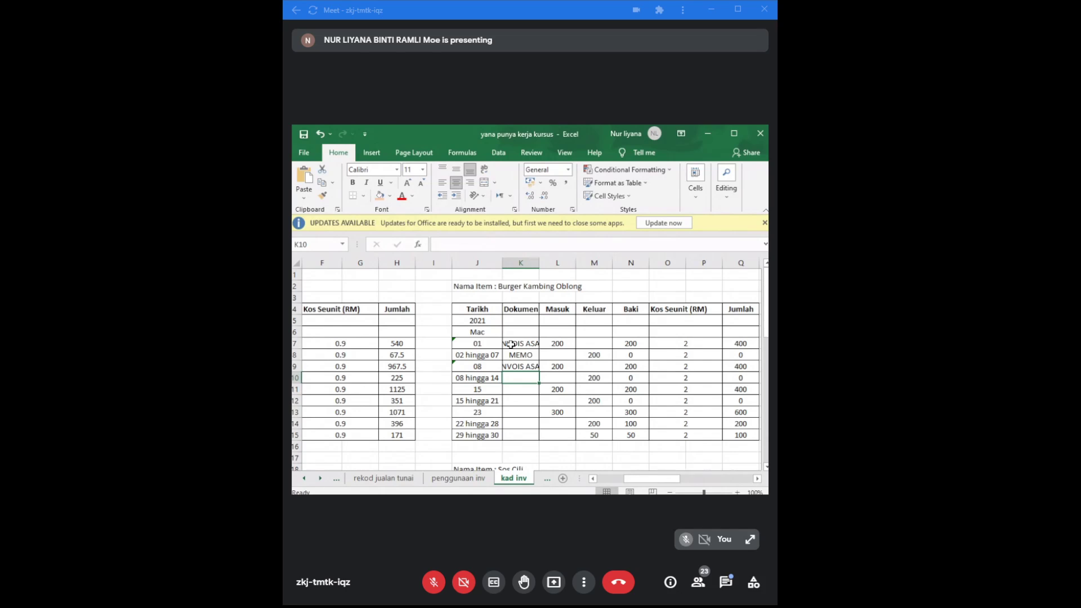
pyautogui.write('MEMO')
pyautogui.press('Return')
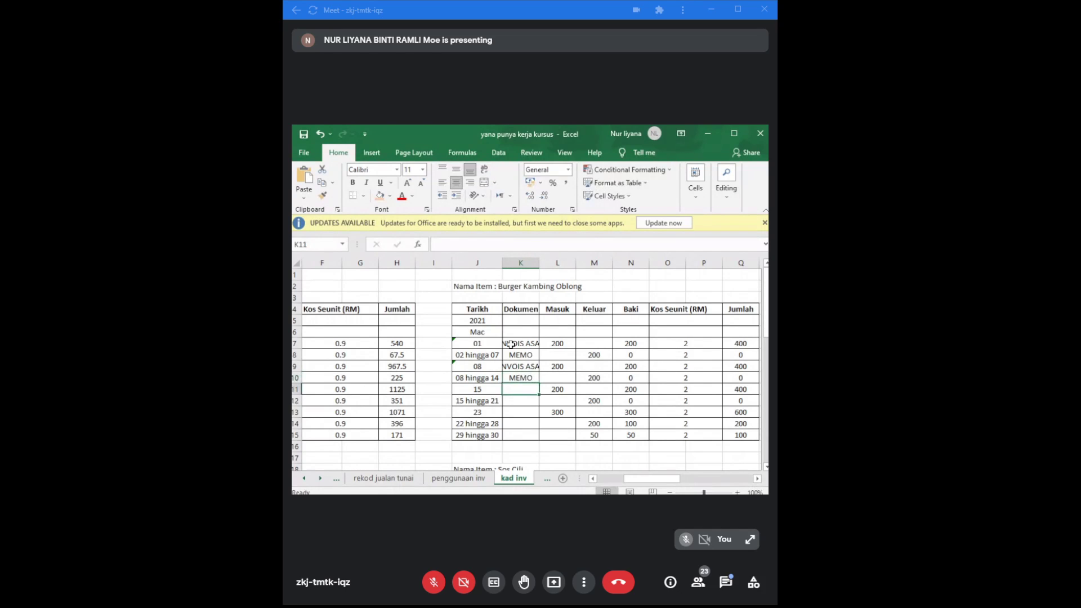
pyautogui.write('INVOIS ASAL')
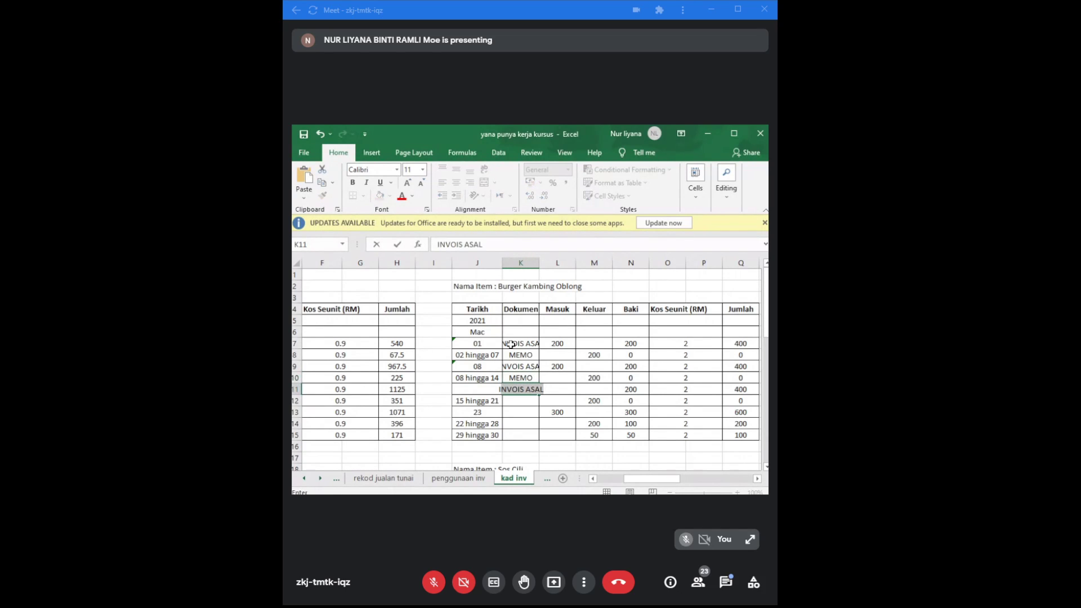
pyautogui.press('Return')
pyautogui.write('MEMO')
pyautogui.press('Return')
# Step: Complete the Burger Kambing Oblong card with INVOIS ASAL for 23 and MEMO for 22 hingga 28 and 29 hingga 30, and widen Dokumen column K
pyautogui.write('INVOIS ASAL')
pyautogui.press('Return')
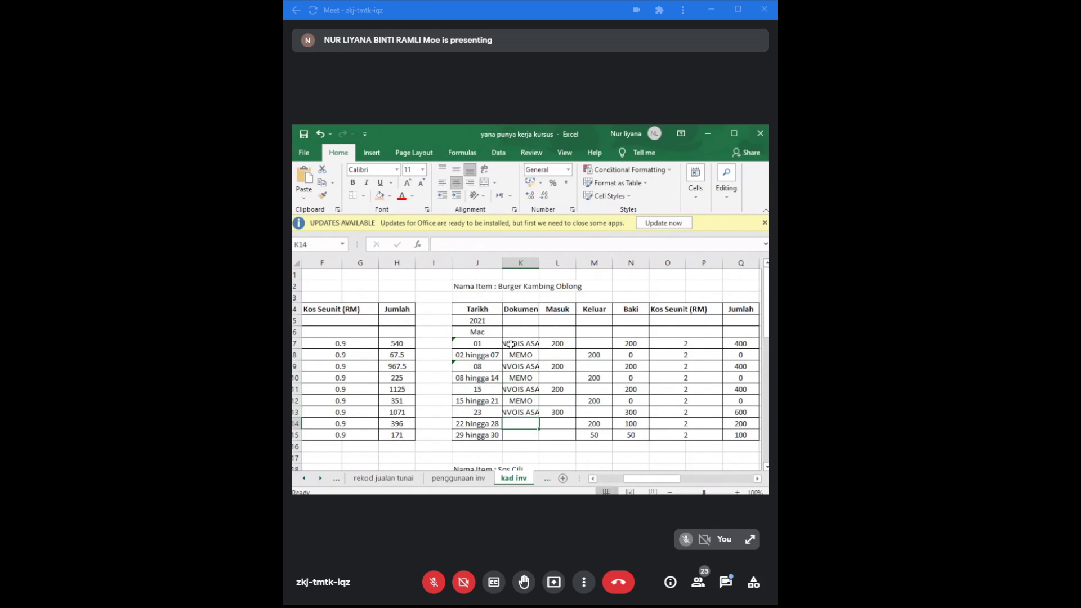
pyautogui.write('MEMO')
pyautogui.press('Return')
pyautogui.write('MEMO')
pyautogui.press('Return')
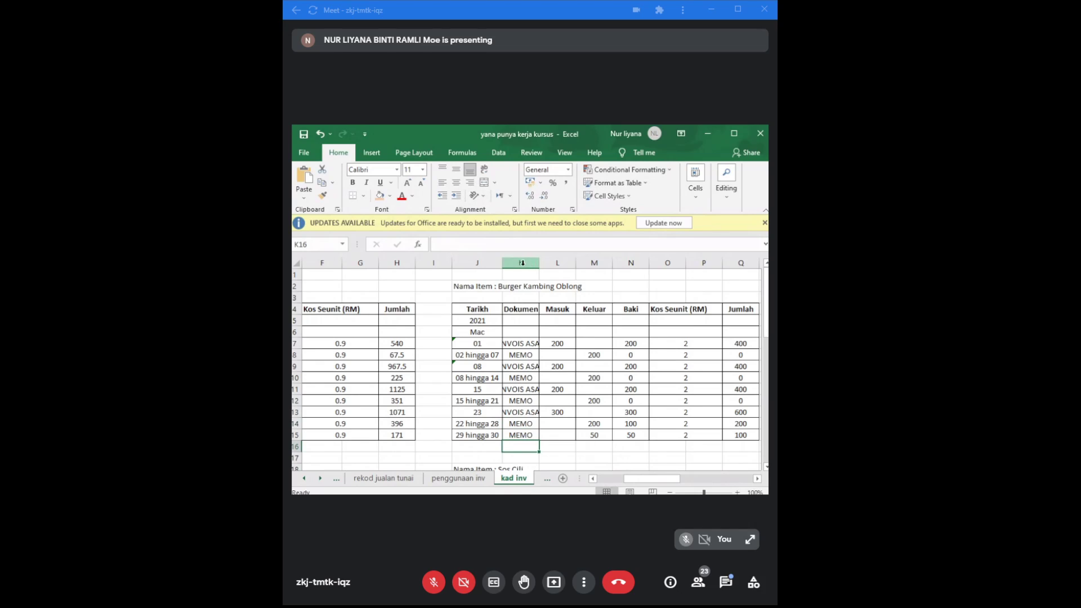
pyautogui.moveTo(503, 264); pyautogui.dragTo(542, 265)
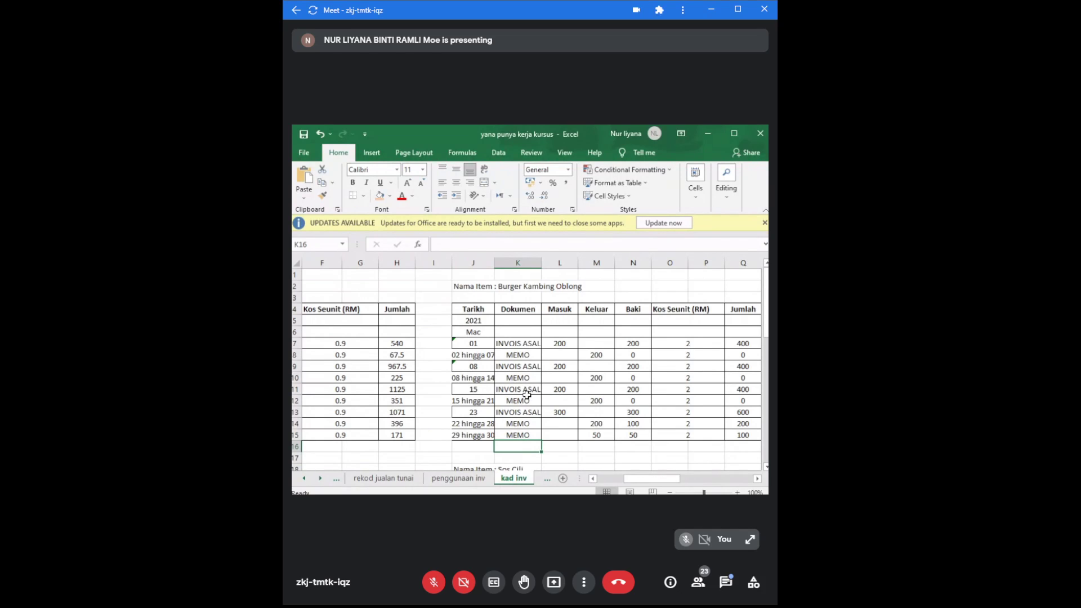
# Step: Compare the Sos Cili card's unit cost with its price in V24 of the mac 1 invoice, ending back on the kad inv sheet
pyautogui.scroll(-6, 527, 394)
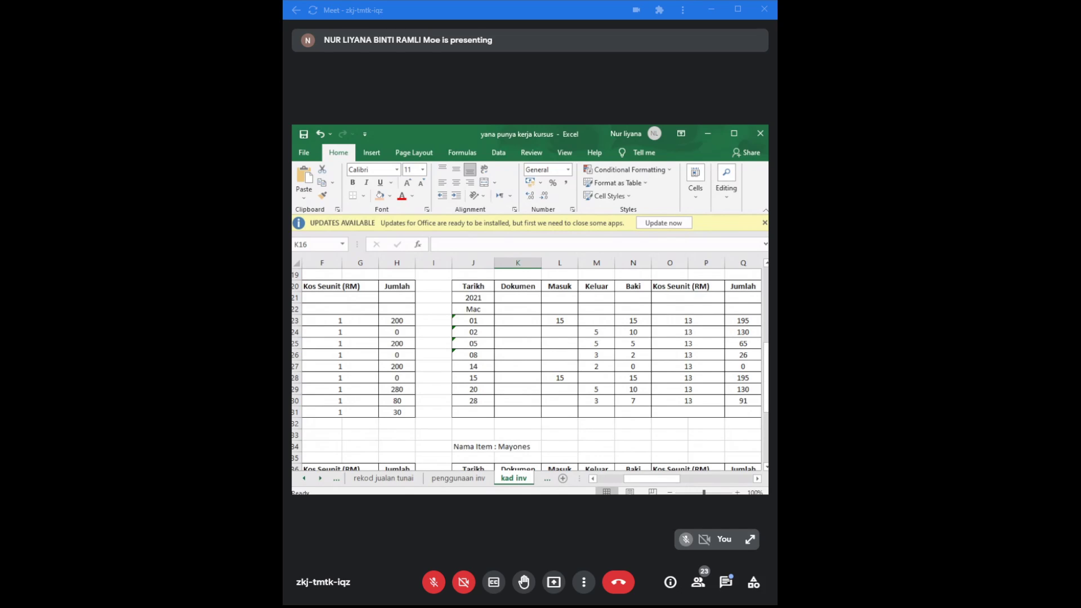
pyautogui.click(303, 479)
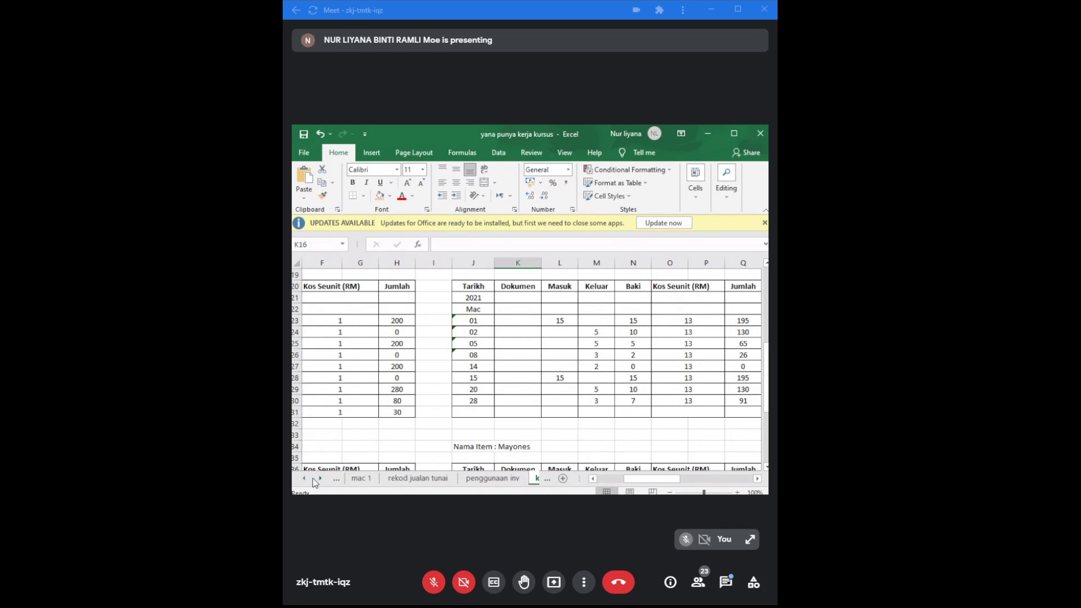
pyautogui.click(365, 479)
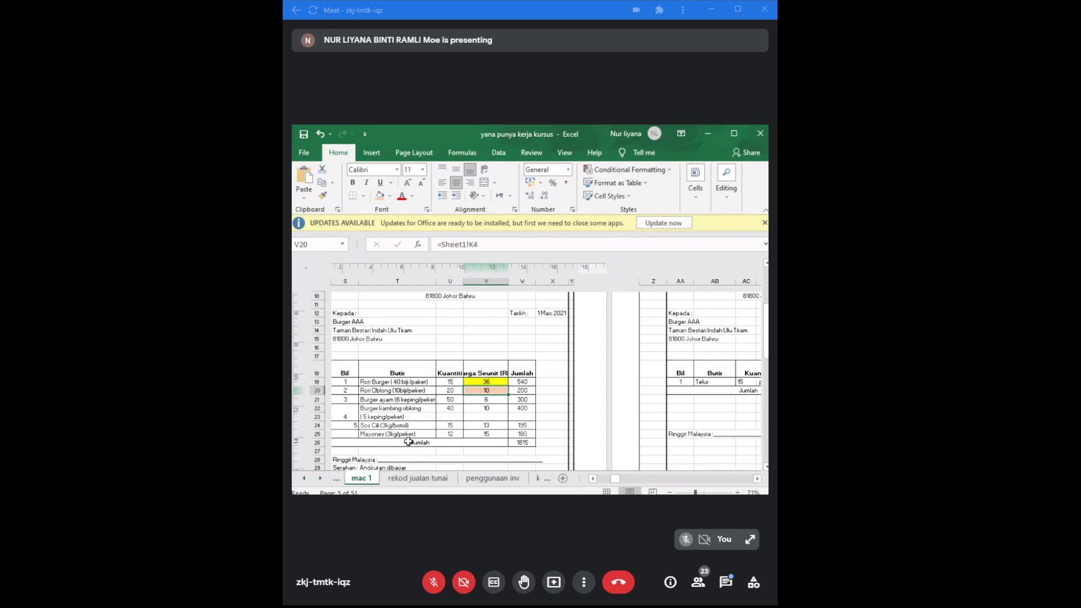
pyautogui.click(481, 426)
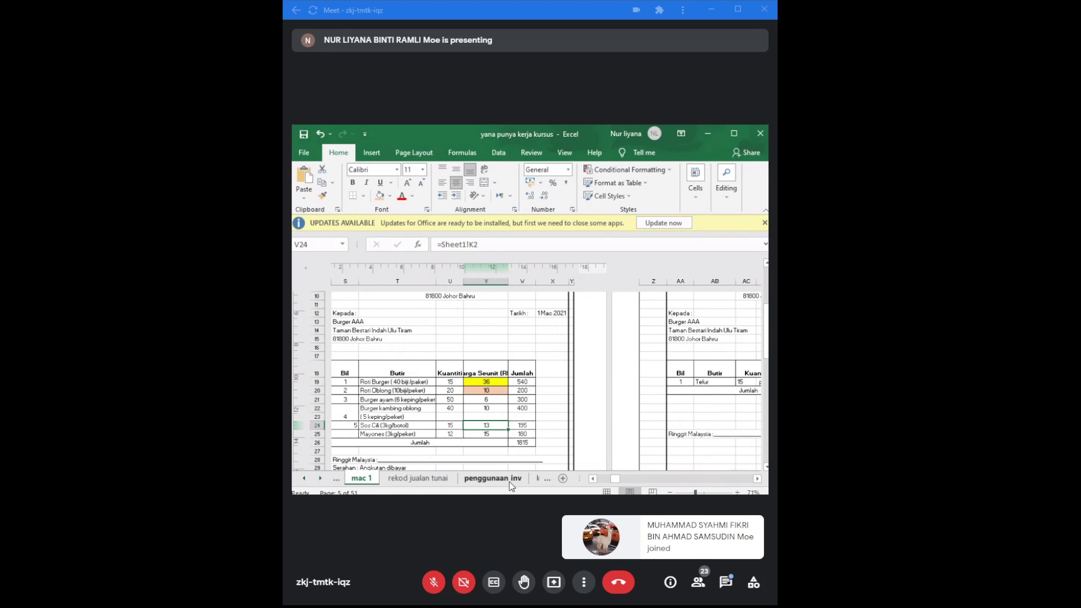
pyautogui.click(538, 478)
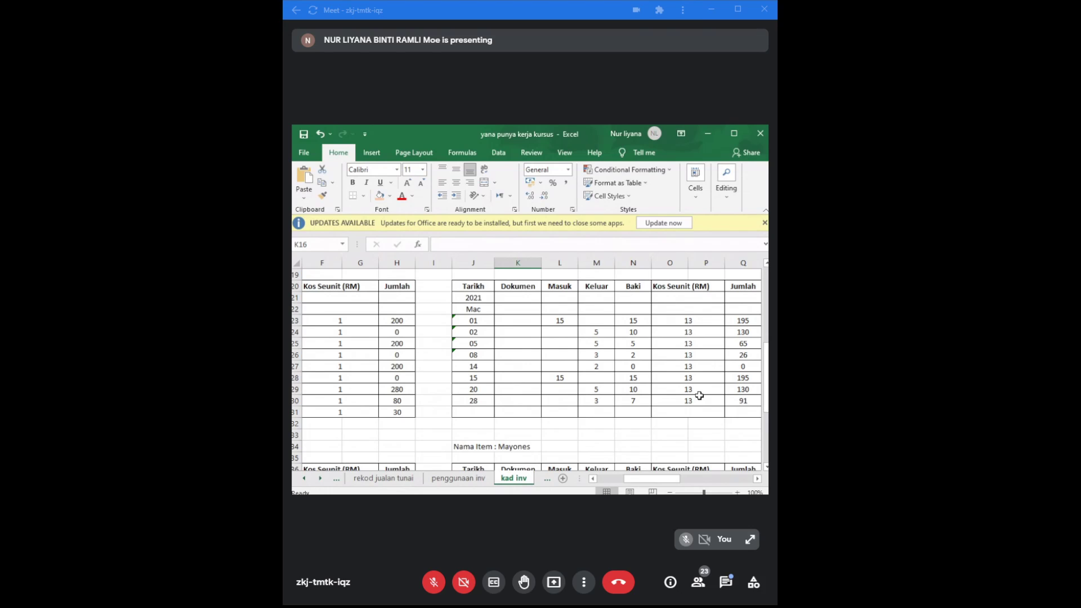
pyautogui.press('F11')
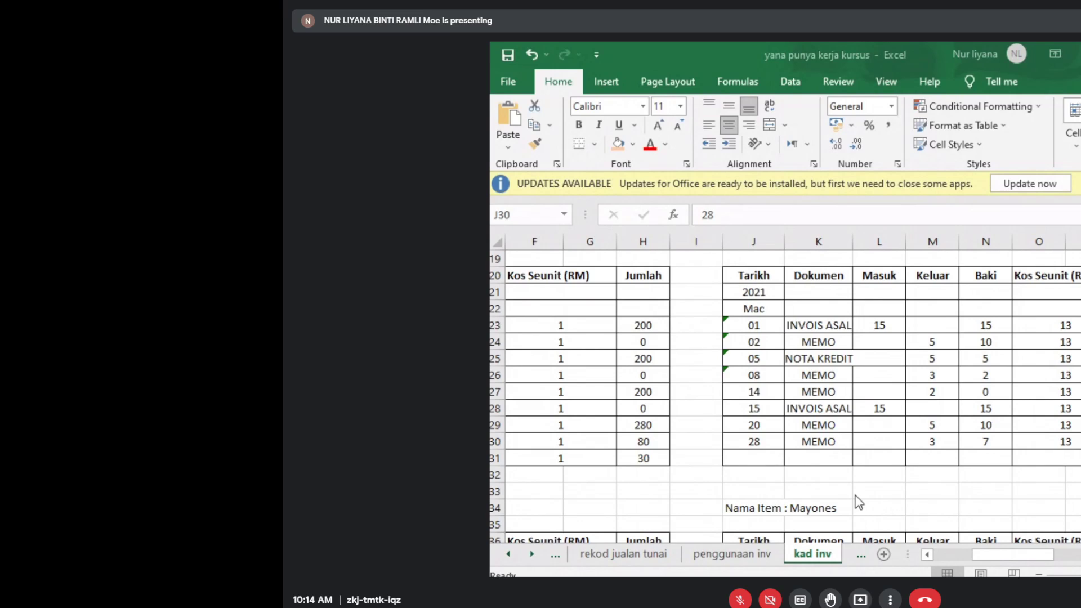
pyautogui.hotkey('alt', 'Tab')
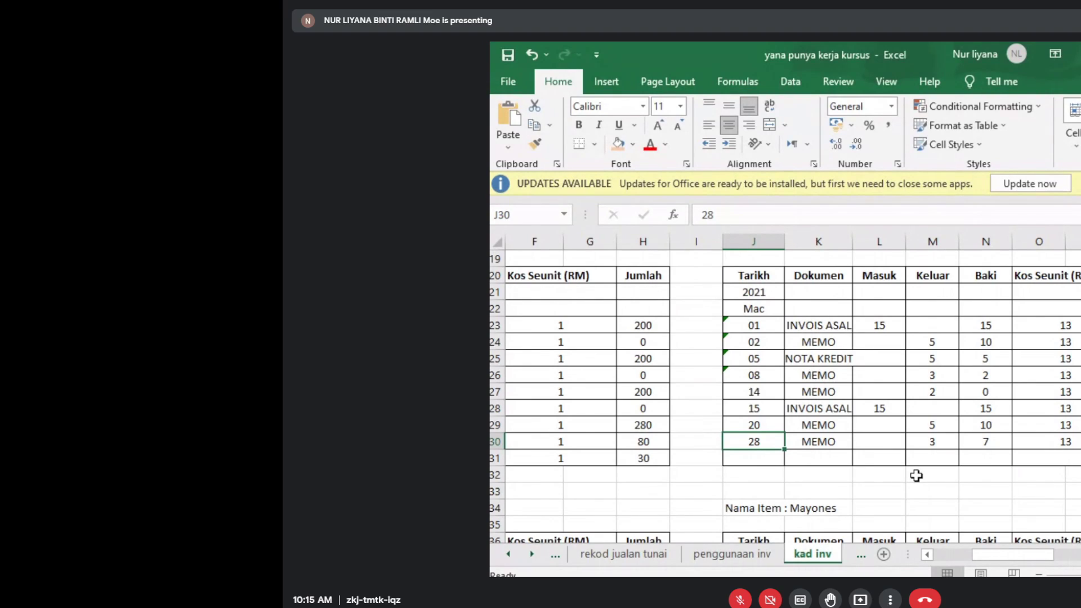
# Step: In the Mayones card's Dokumen column, enter INVOIS ASAL for 01 Mac in K39 and MEMO for 02 in K40
pyautogui.scroll(-3, 917, 476)
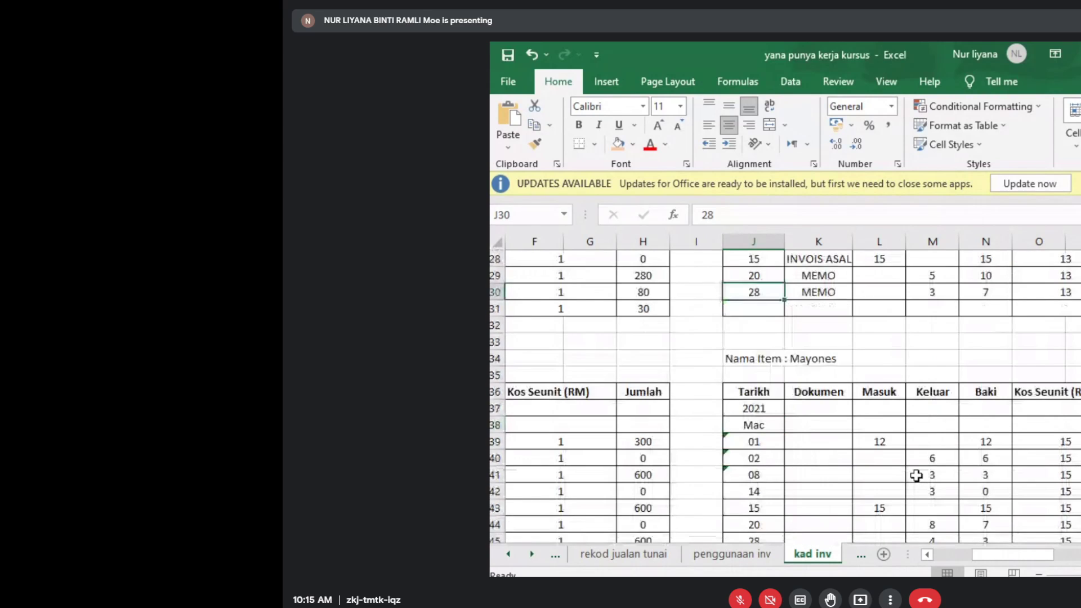
pyautogui.scroll(-2, 917, 475)
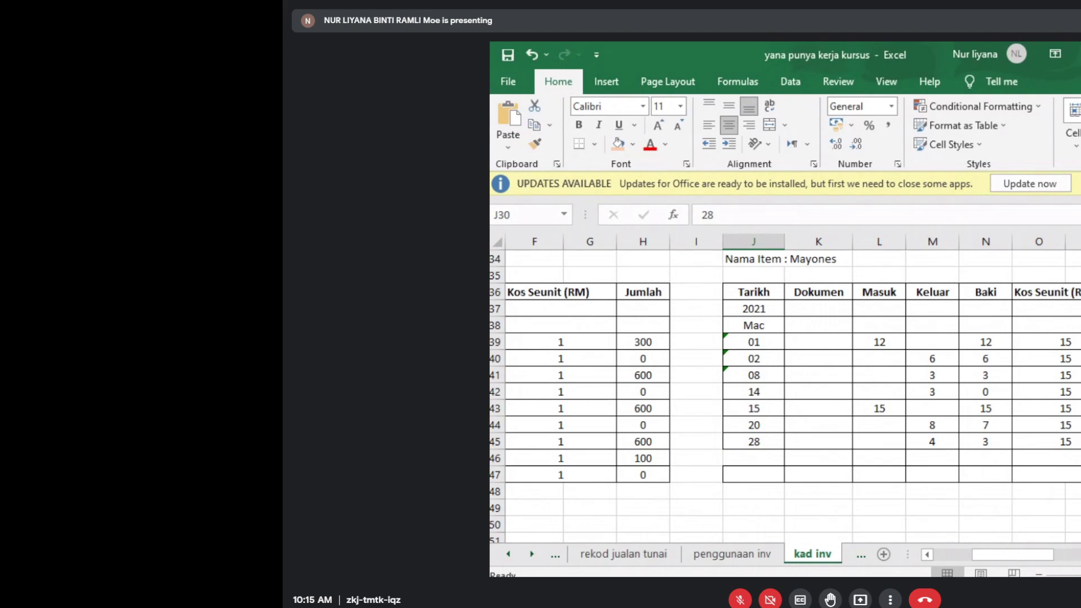
pyautogui.click(826, 339)
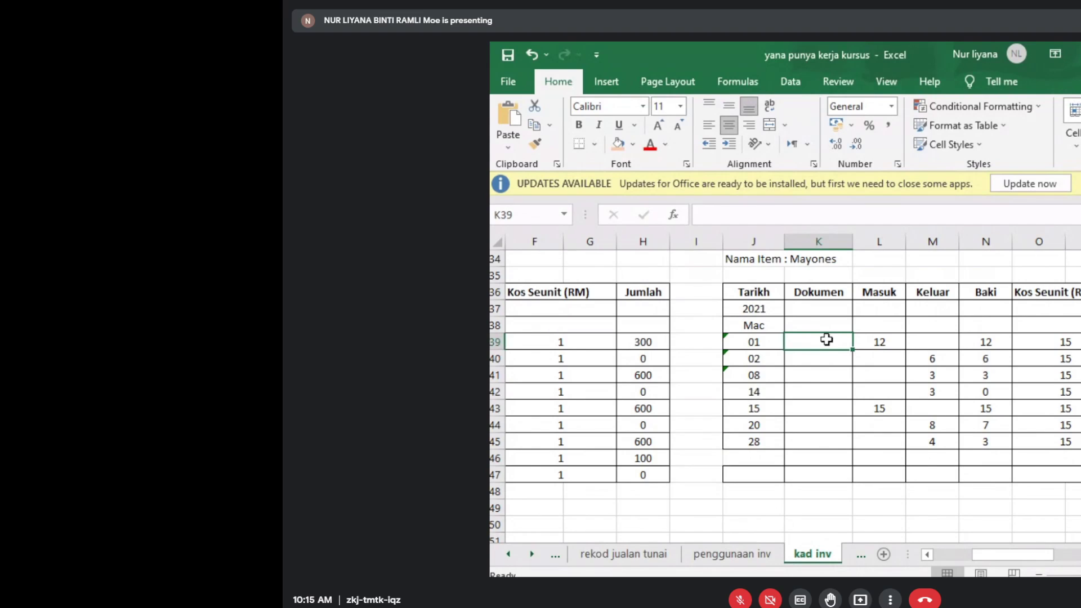
pyautogui.write('INVOIS')
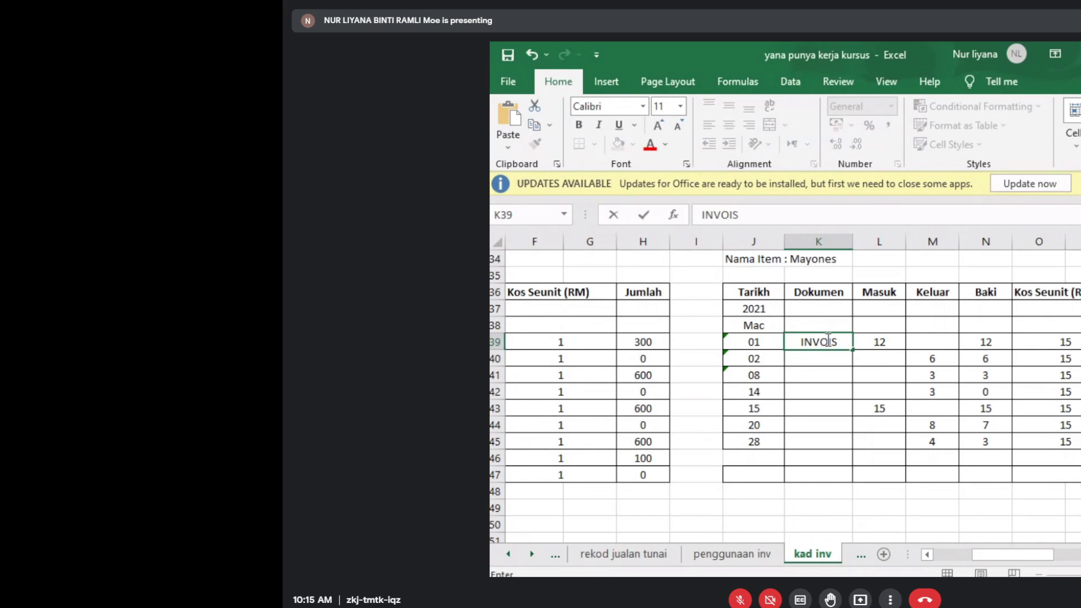
pyautogui.write(' ASAL')
pyautogui.press('Return')
pyautogui.write('MB')
pyautogui.press('BackSpace')
pyautogui.write('EMO')
pyautogui.press('Return')
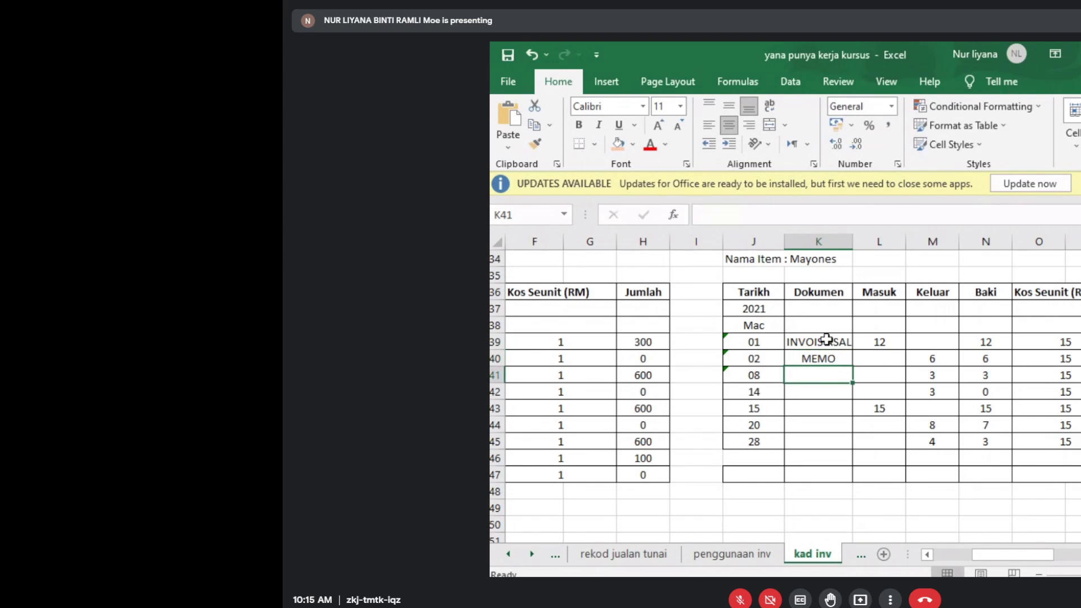
# Step: Enter MEMO as the document for 08 and 14 Mac in the Mayones card, cells K41 and K42
pyautogui.write('MEMO')
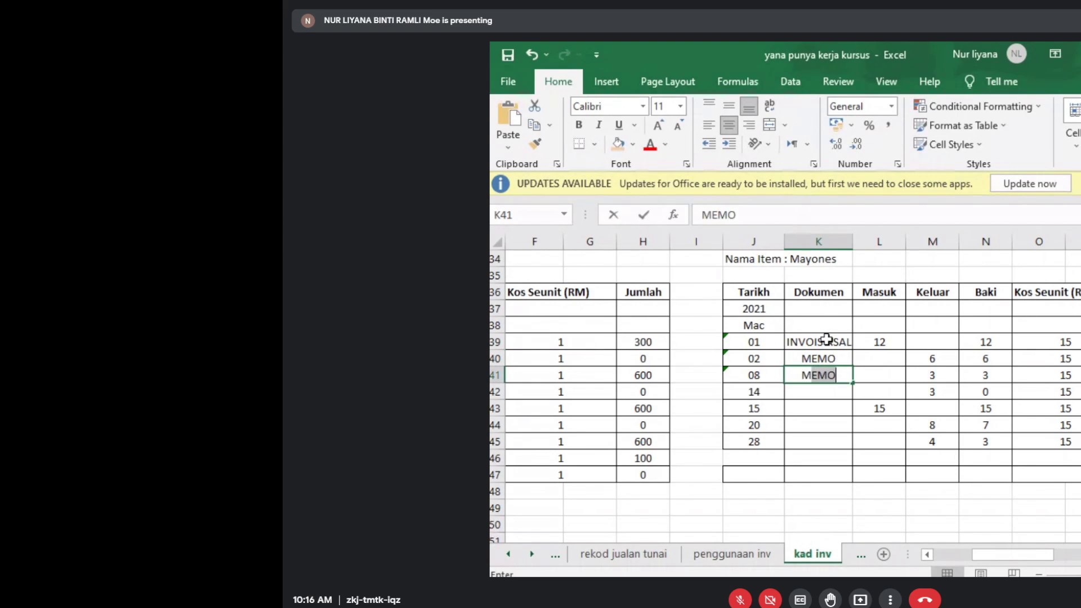
pyautogui.press('Return')
pyautogui.write('M')
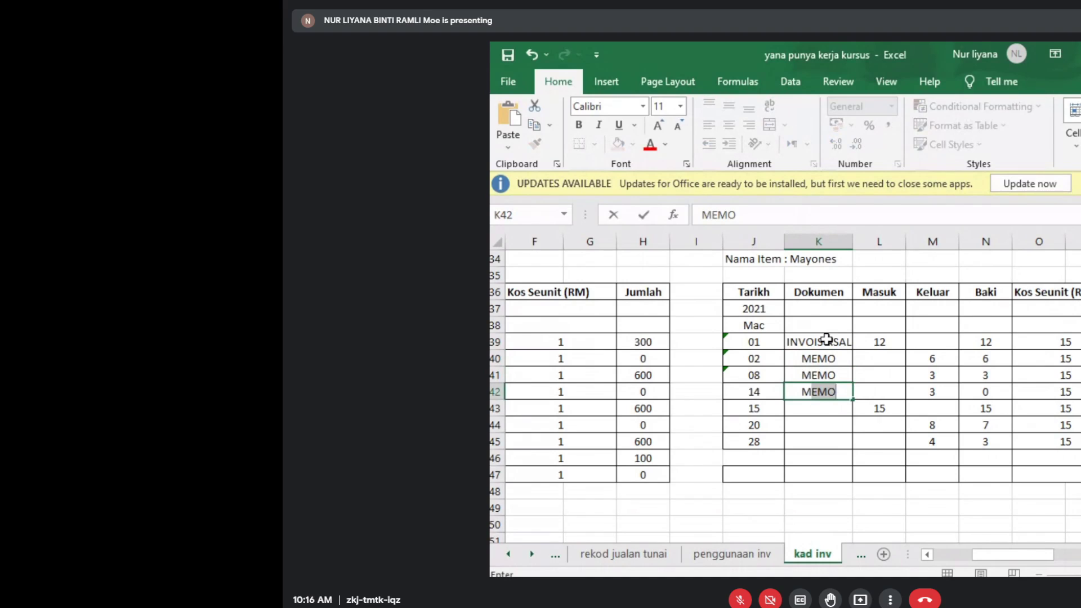
pyautogui.press('Return')
# Step: Complete the Mayones card's documents with INVOIS ASAL for 15 and MEMO for 20 and 28, and save the workbook
pyautogui.write('INVOIS ASAL')
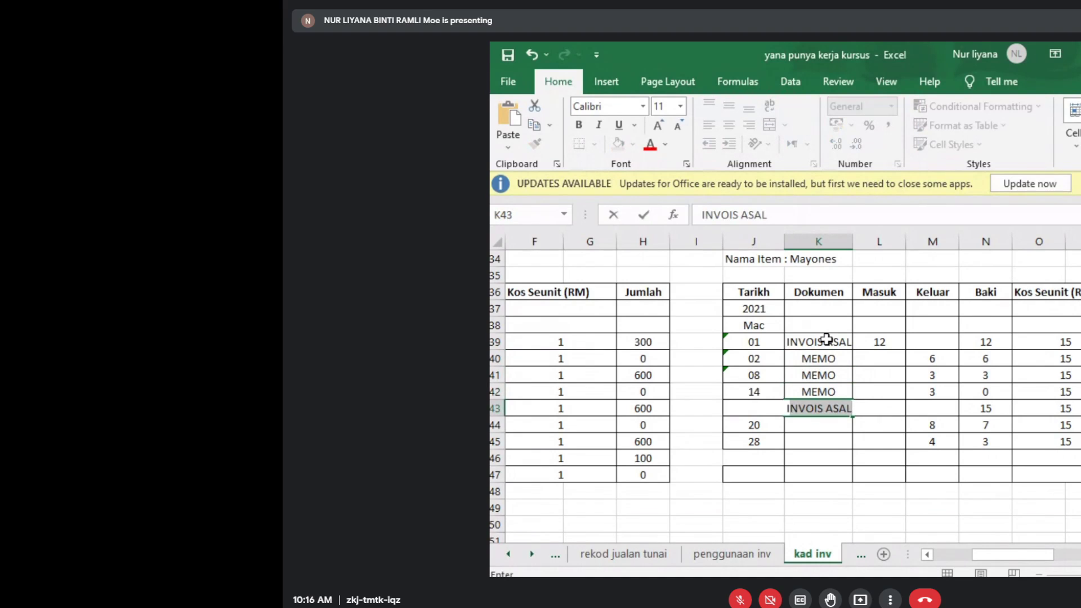
pyautogui.press('Return')
pyautogui.write('MEMO')
pyautogui.press('Return')
pyautogui.write('M')
pyautogui.press('Return')
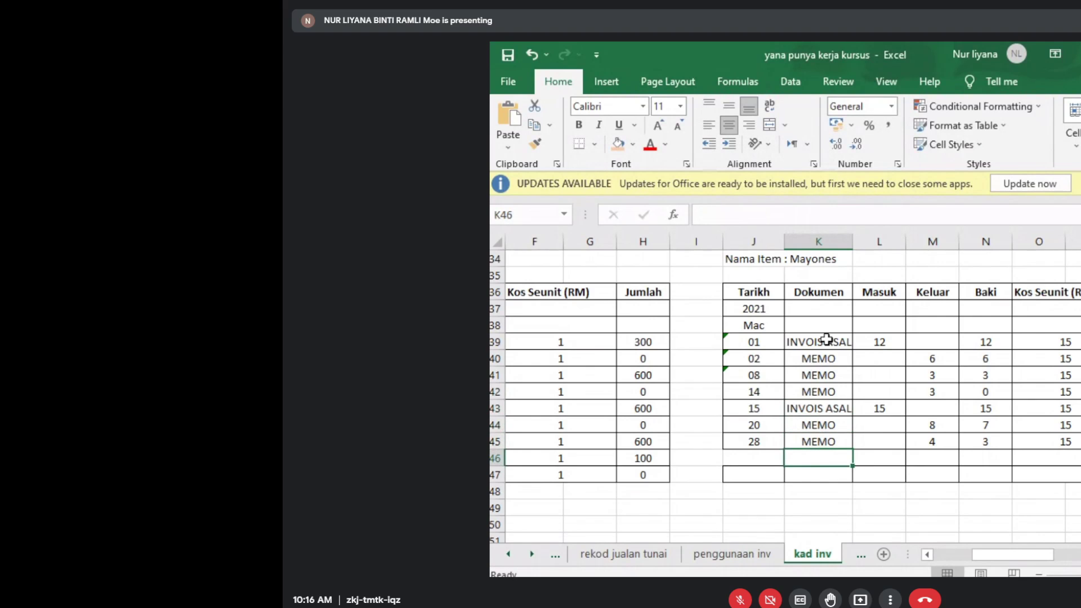
pyautogui.click(508, 55)
# Step: Look over the Telur, Kotak Burger and Kotak Oblong cards for Dokumen entries that still need filling in
pyautogui.scroll(-4, 1074, 478)
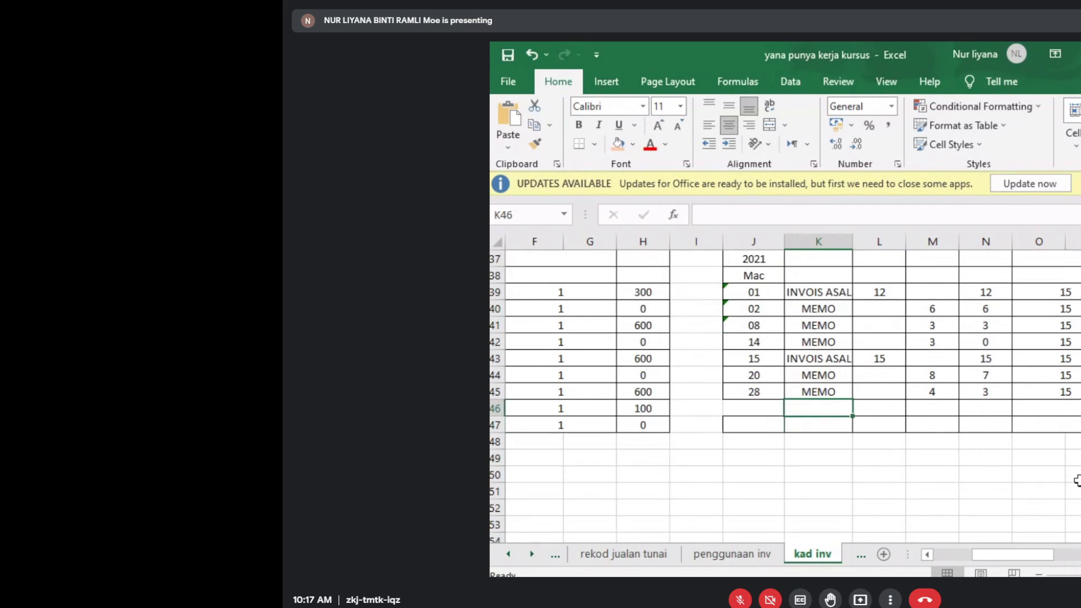
pyautogui.scroll(4, 1077, 478)
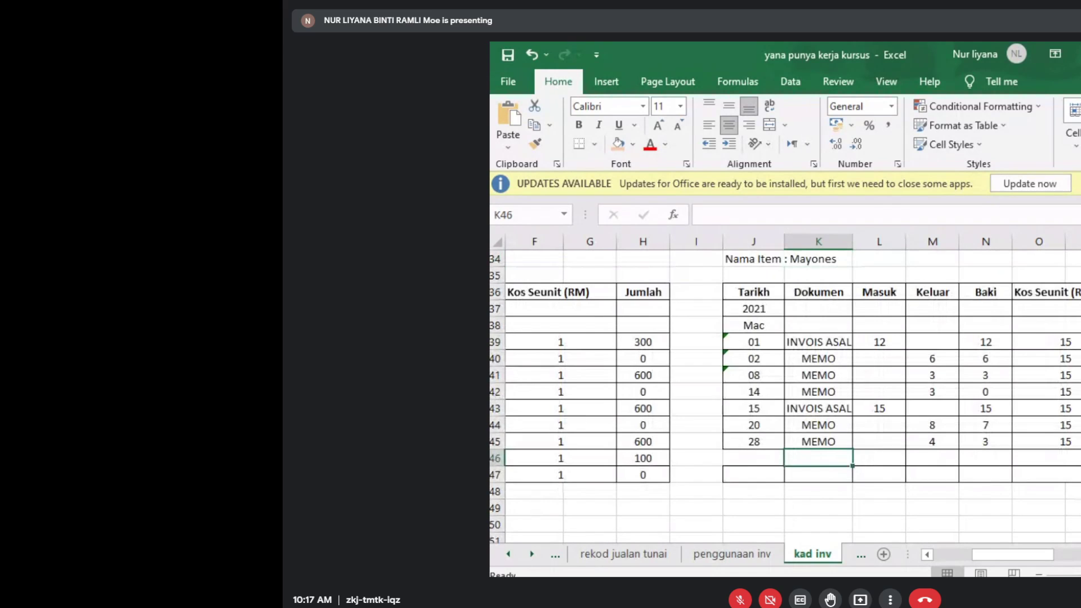
pyautogui.hscroll(1, 786, 388)
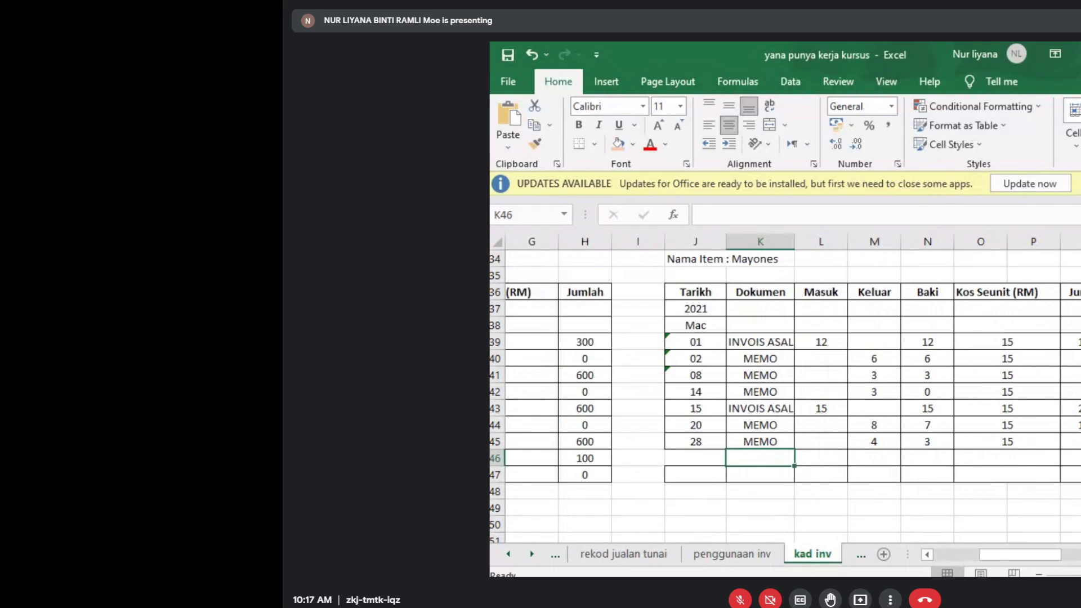
pyautogui.hscroll(9, 786, 389)
pyautogui.scroll(9, 786, 388)
pyautogui.scroll(2, 786, 389)
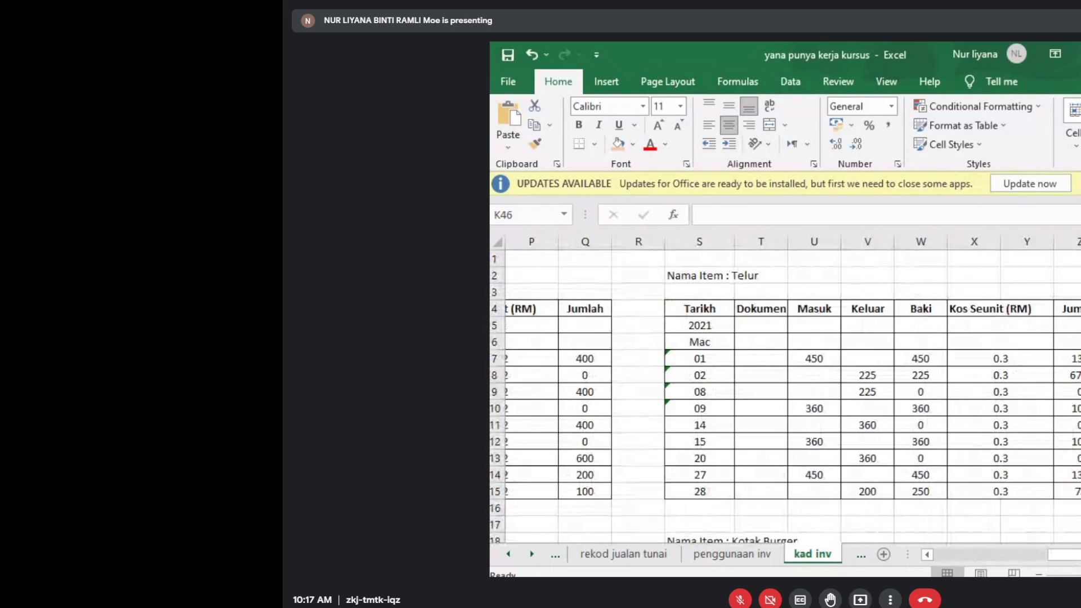
pyautogui.scroll(-7, 786, 388)
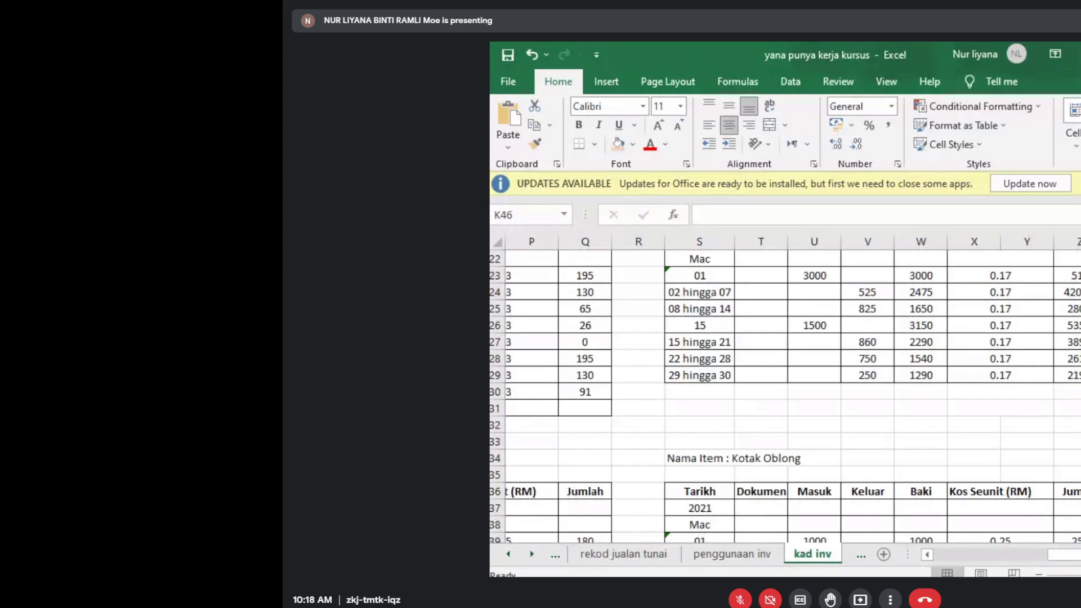
pyautogui.scroll(-1, 786, 389)
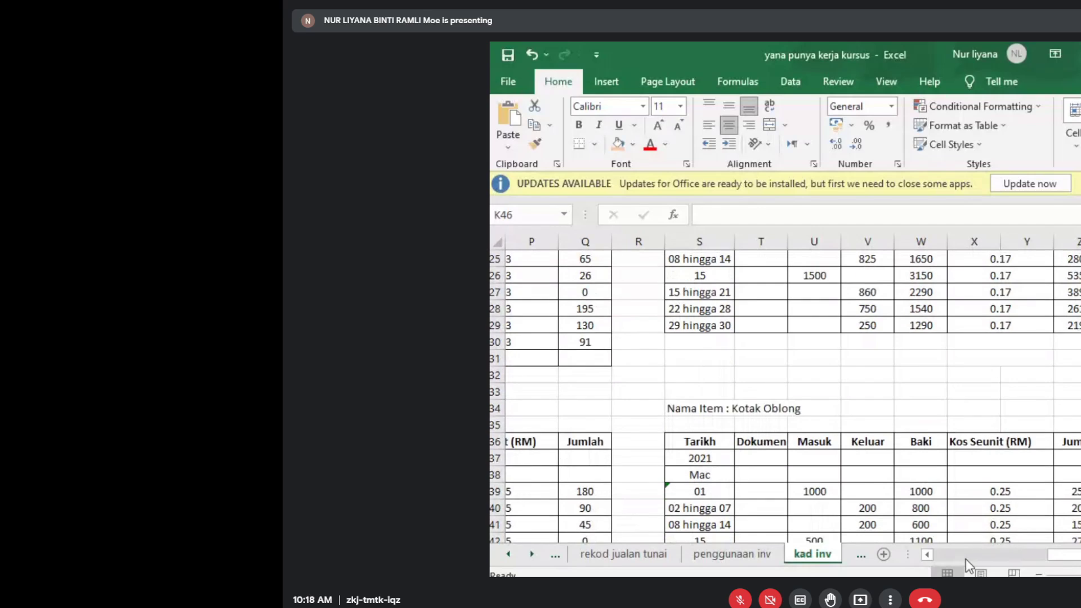
# Step: Review the Dokumen entries in the Burger Ayam and Mayones cards
pyautogui.click(928, 554)
pyautogui.click(928, 554)
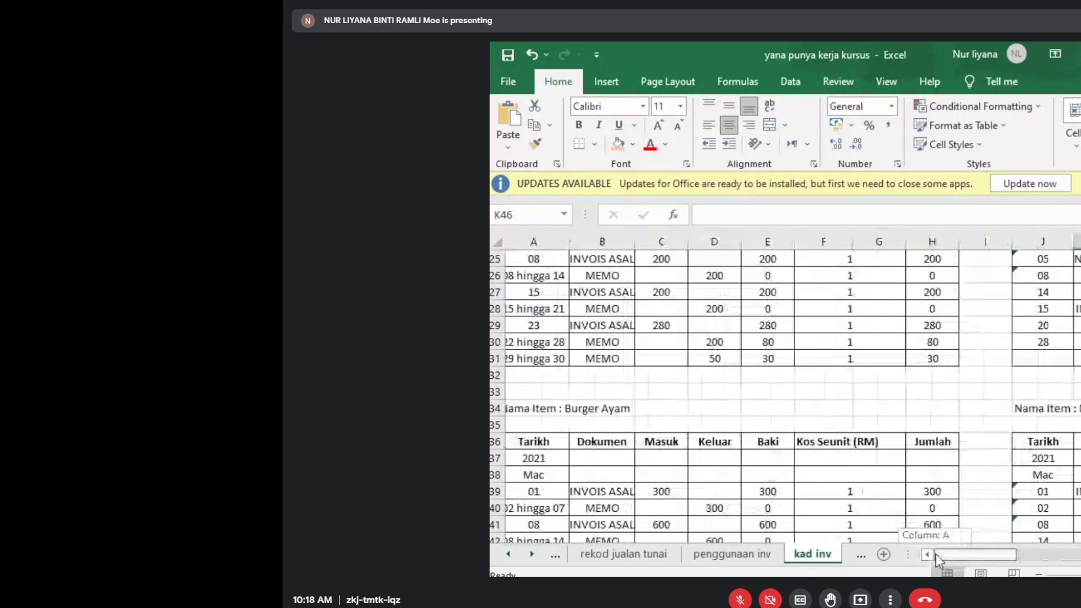
pyautogui.scroll(-1, 963, 524)
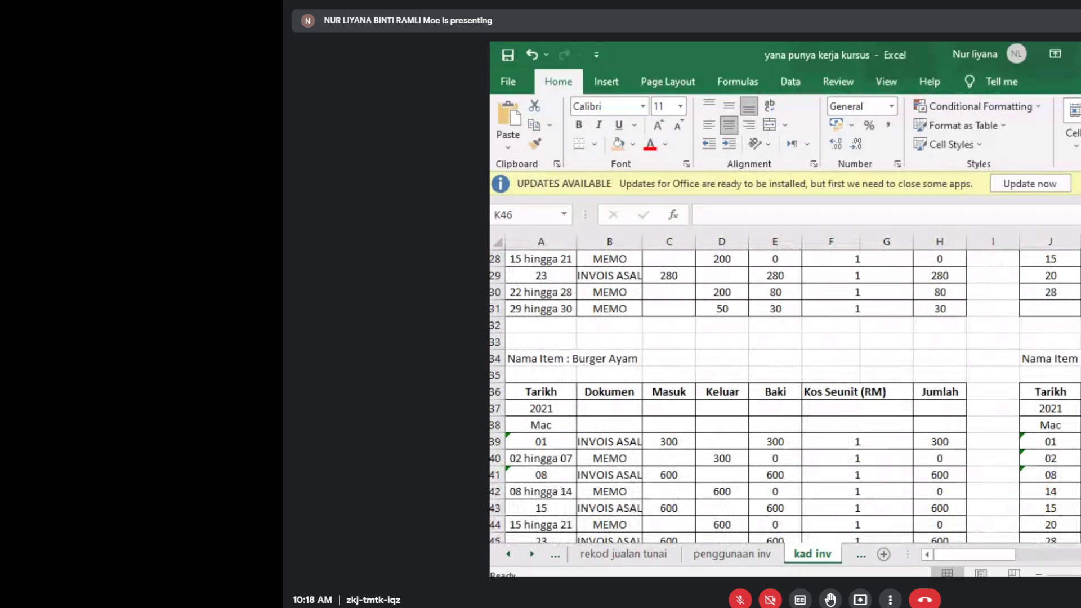
pyautogui.hscroll(5, 788, 388)
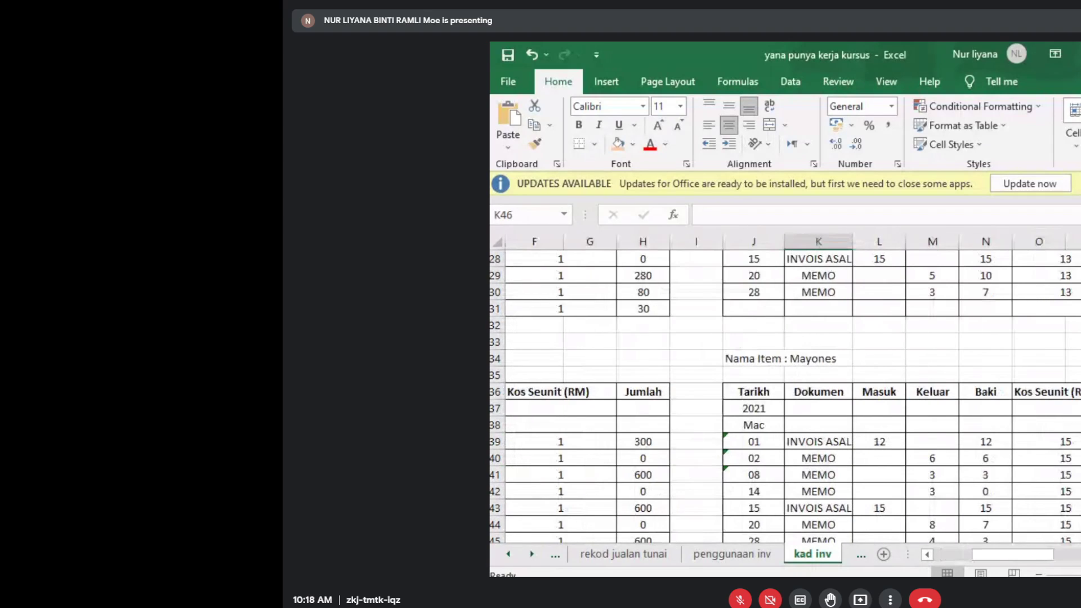
pyautogui.hscroll(1, 788, 389)
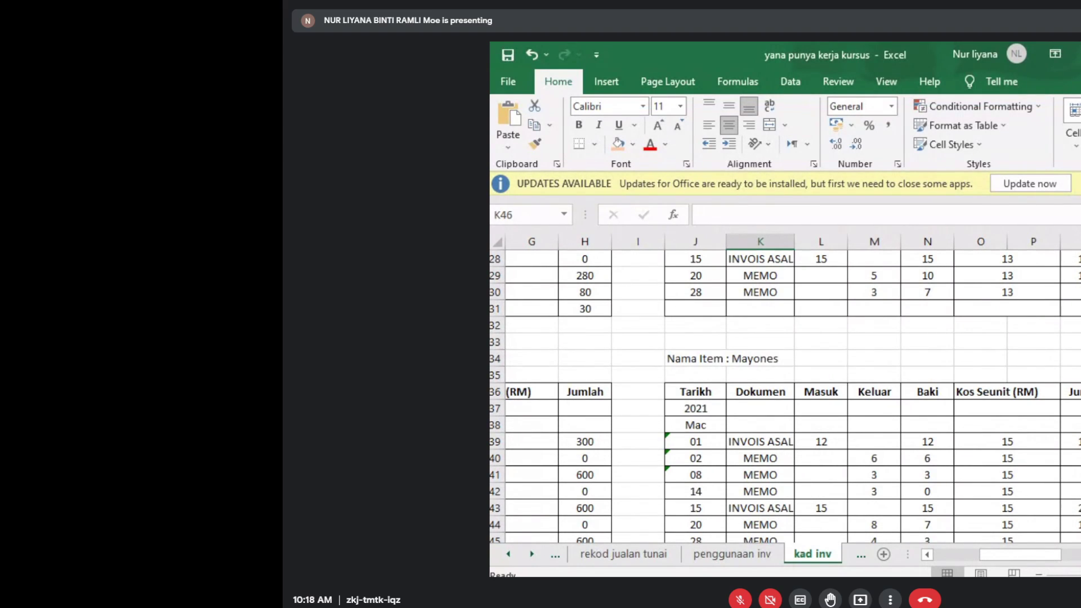
# Step: Compare the stock movements in the Telur and Kotak Burger cards, ending on the Kotak Oblong card
pyautogui.moveTo(1052, 556); pyautogui.dragTo(1080, 557)
pyautogui.scroll(4, 789, 389)
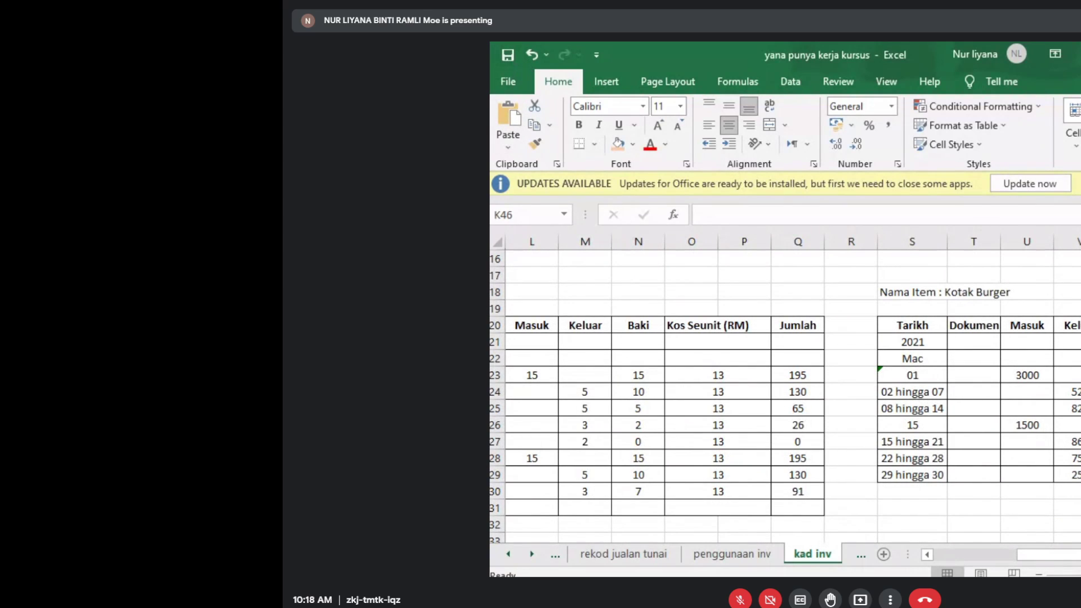
pyautogui.scroll(-12, 785, 397)
pyautogui.scroll(7, 785, 397)
pyautogui.moveTo(1048, 555); pyautogui.dragTo(1045, 447)
pyautogui.scroll(10, 1043, 437)
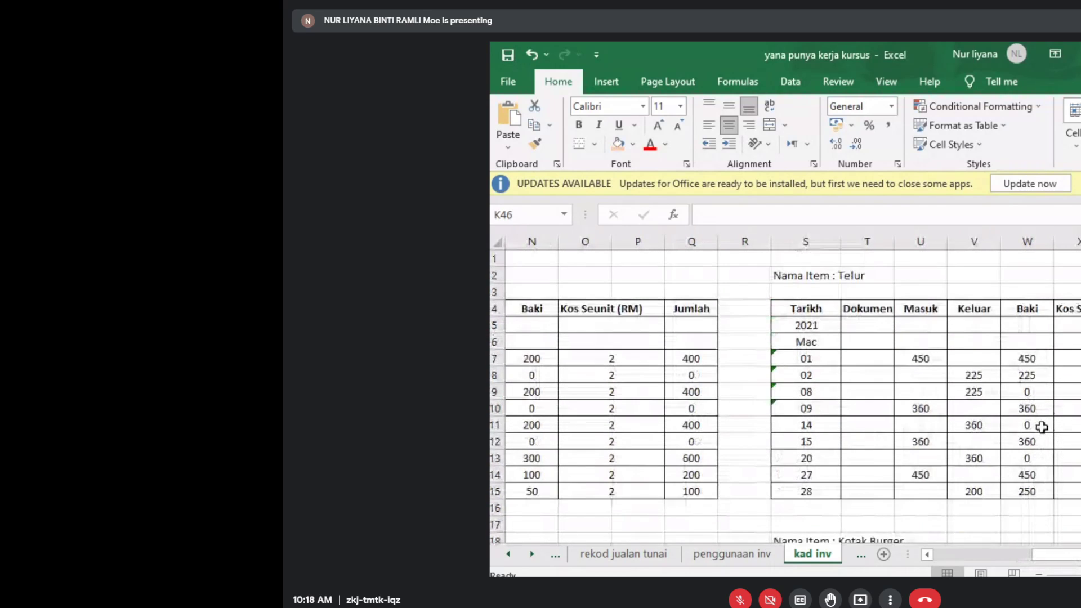
pyautogui.scroll(-11, 1042, 427)
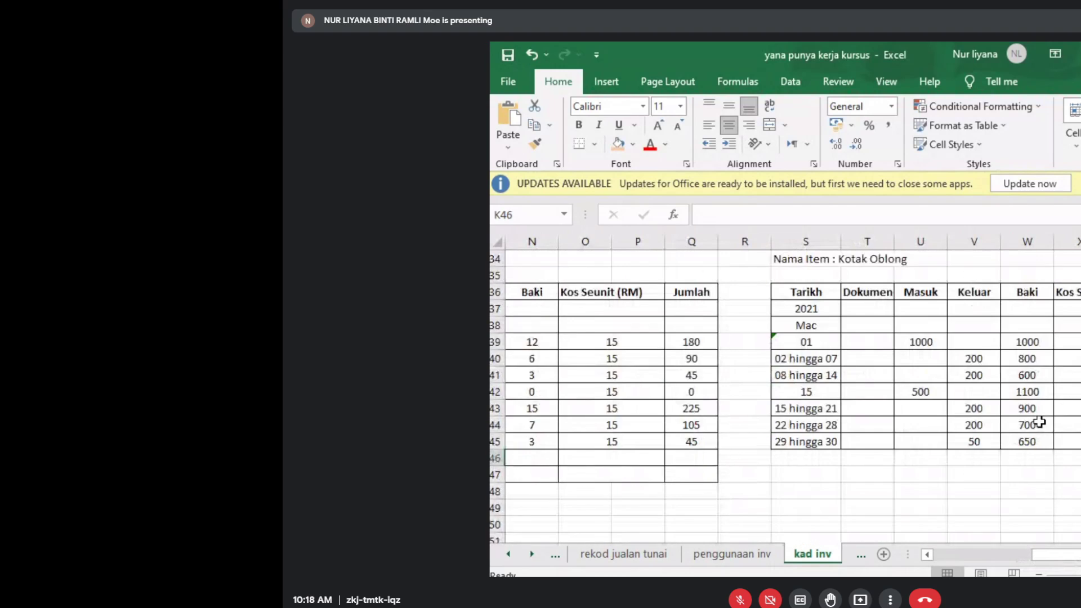
pyautogui.scroll(-2, 1039, 422)
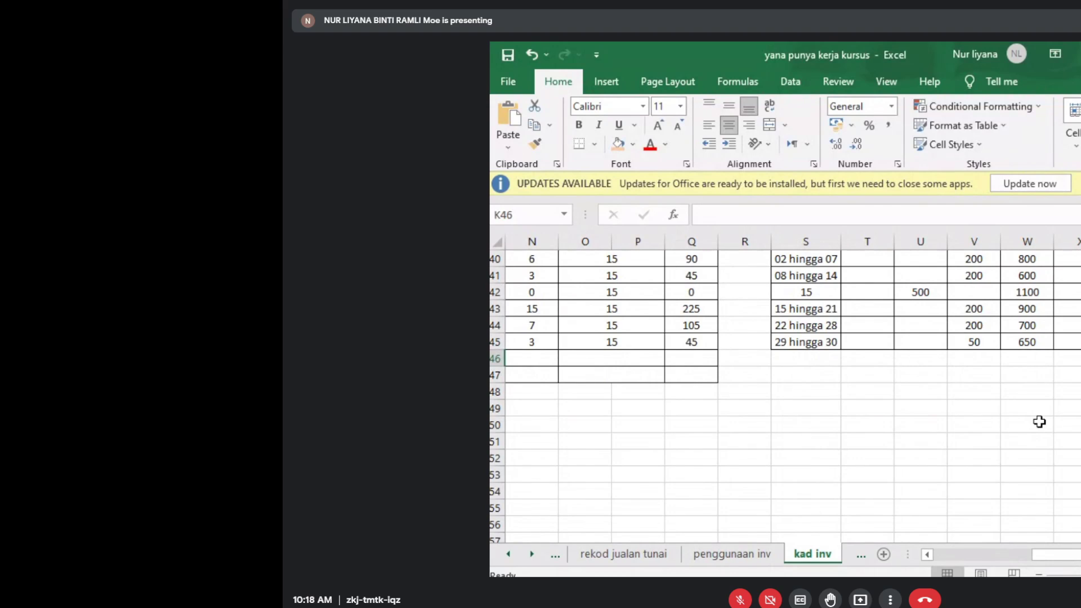
pyautogui.scroll(3, 1040, 422)
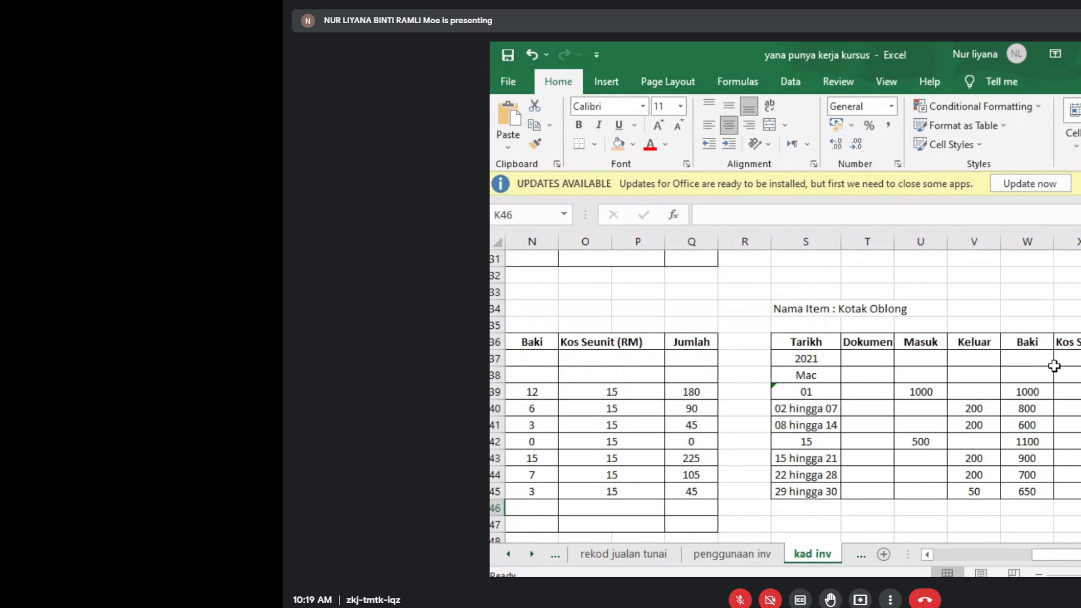
pyautogui.press('F11')
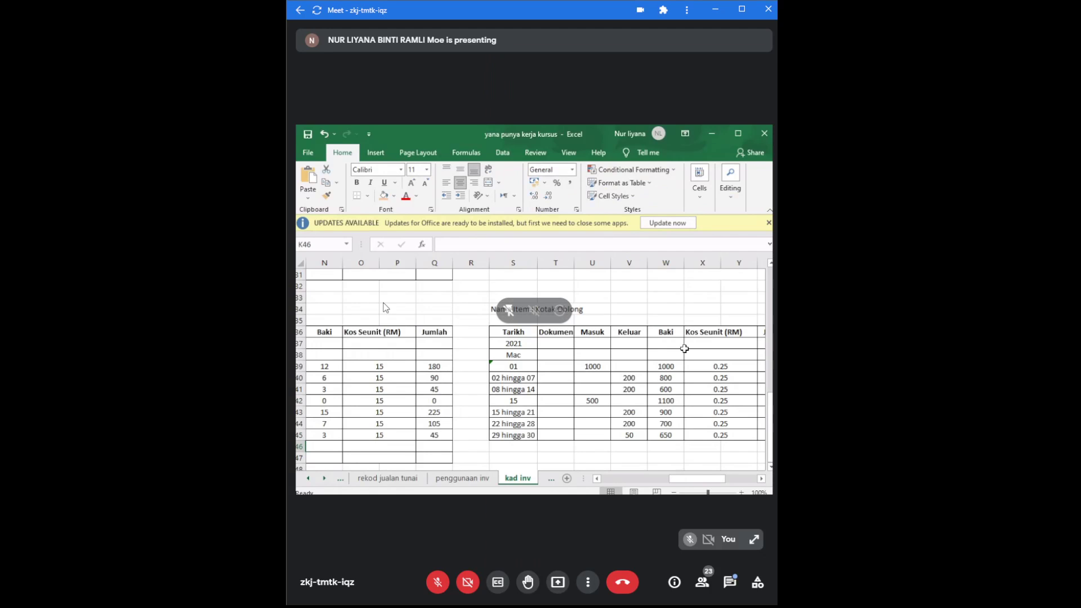
pyautogui.press('F11')
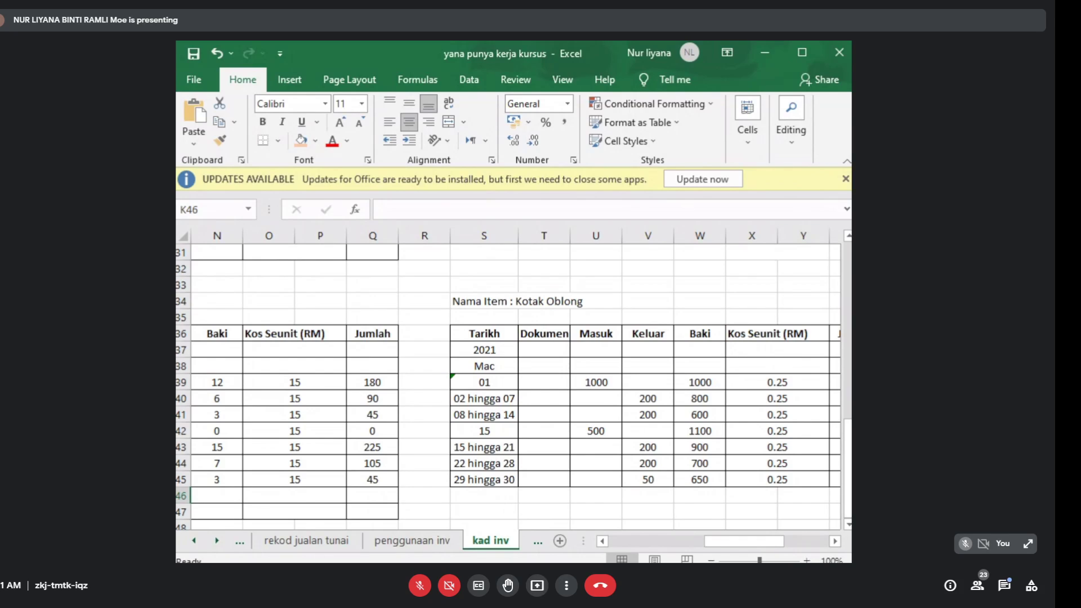
# Step: Close the coursework workbook
pyautogui.click(839, 56)
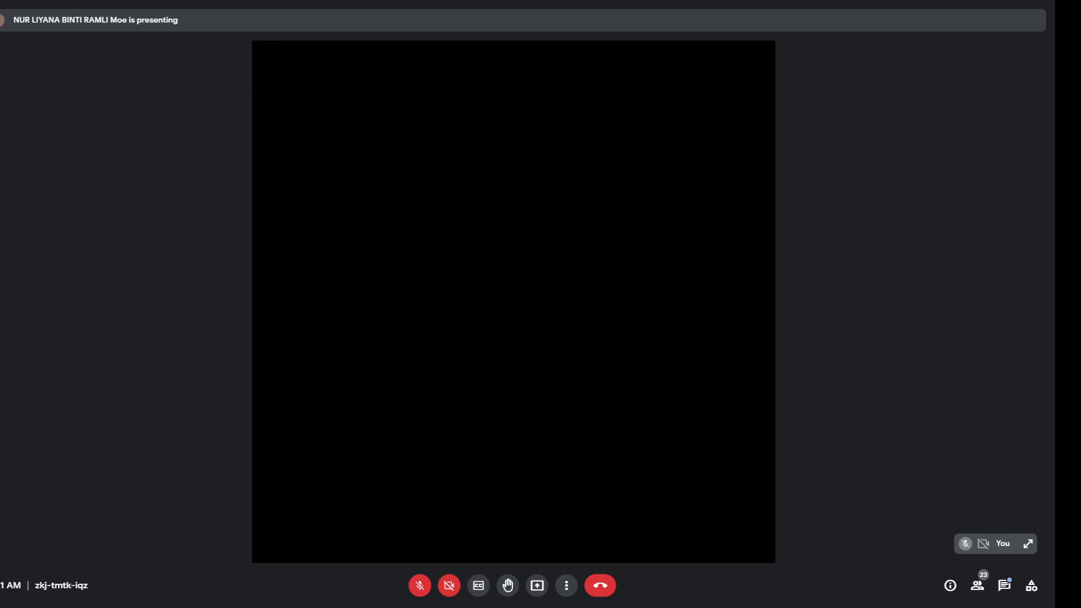